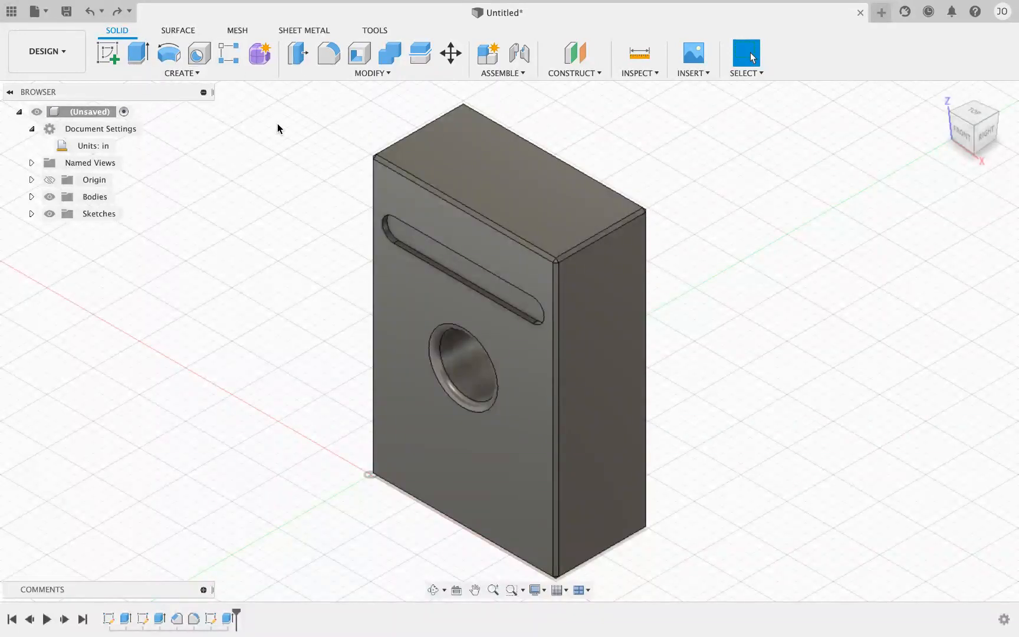
Start a new sketch on the recessed floor of the slot in the block's front face
left_click(111, 53)
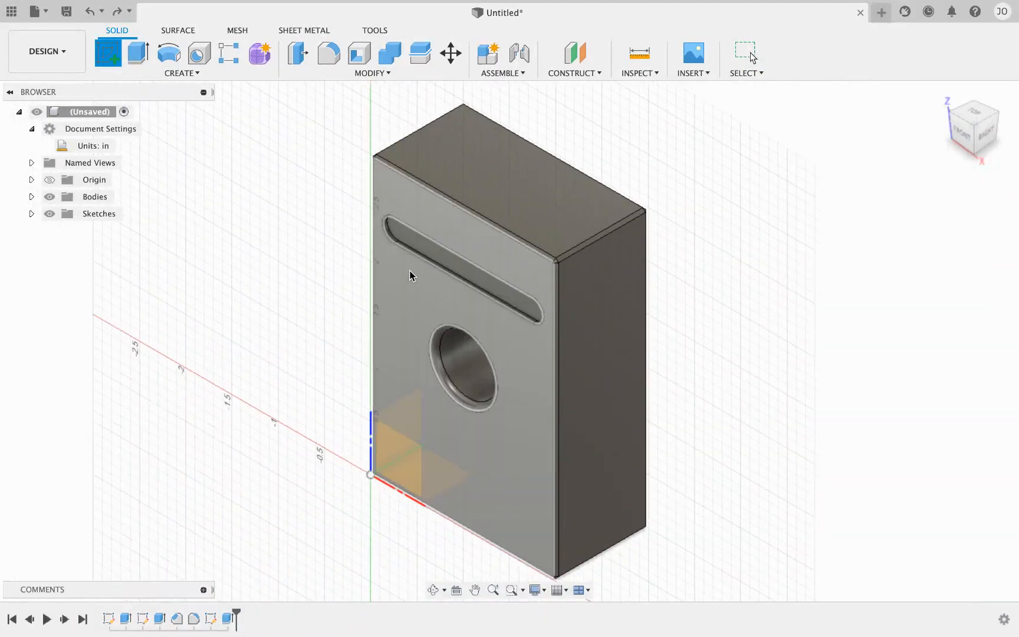
scroll(410, 270, "up", 5)
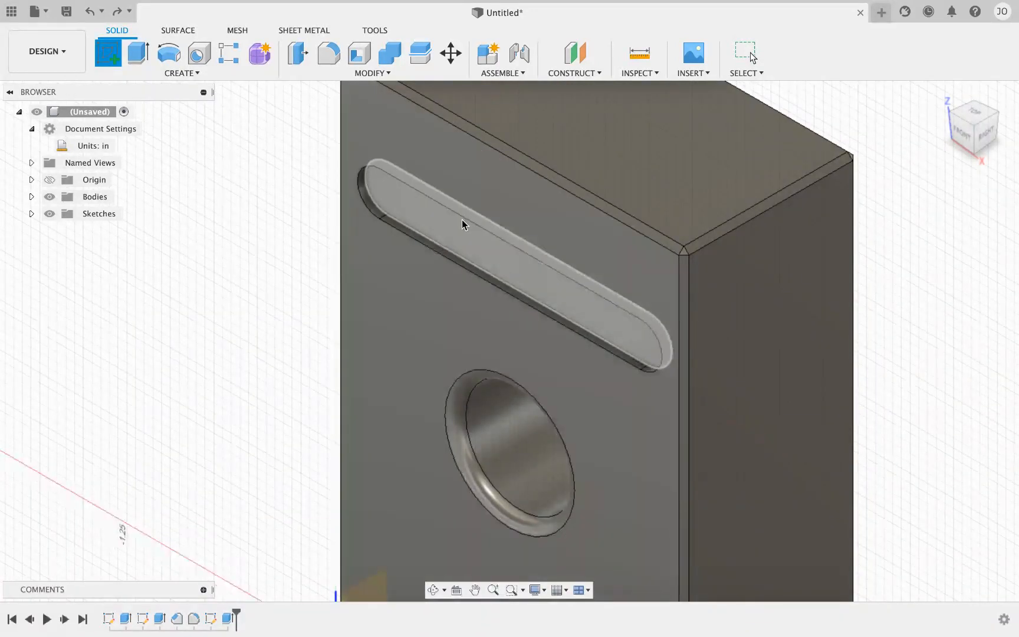
left_click(459, 223)
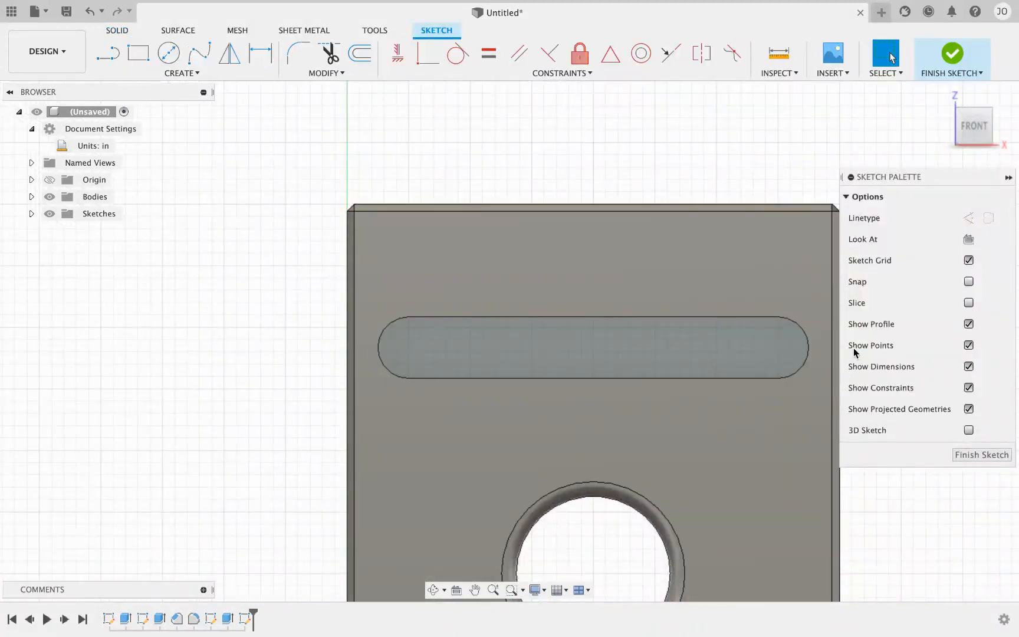
scroll(794, 293, "up", 3)
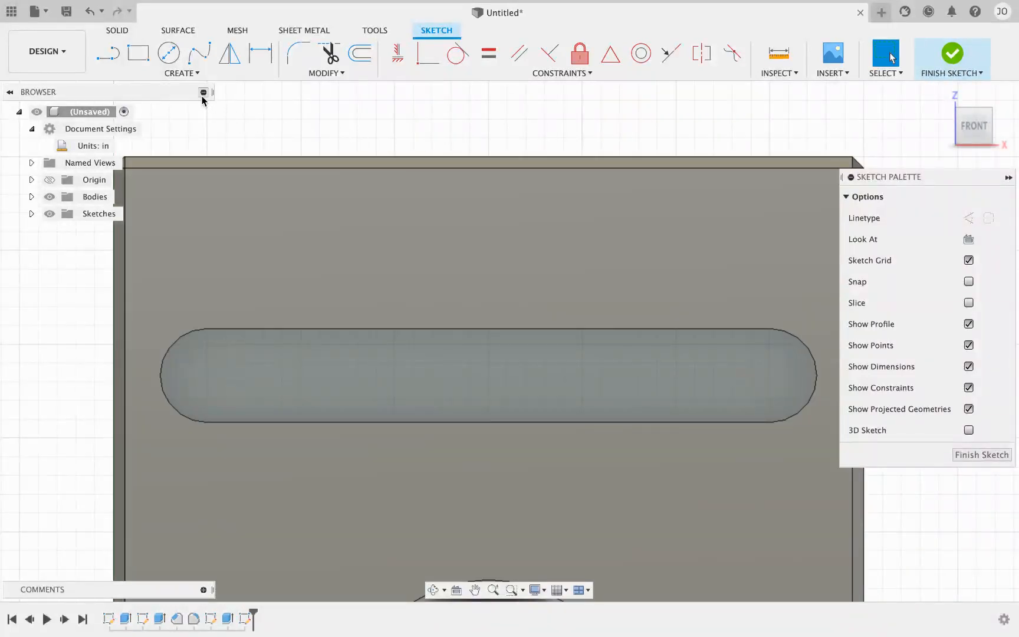
Place a sketch text frame across the straight portion of the slot, from its upper-left to its lower-right corner
left_click(198, 73)
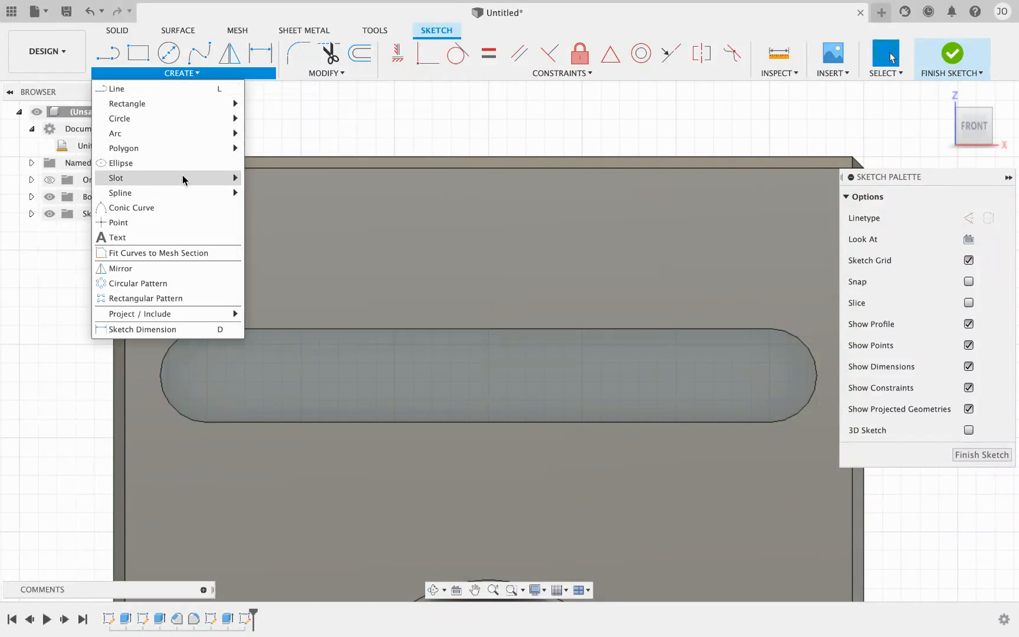
left_click(114, 238)
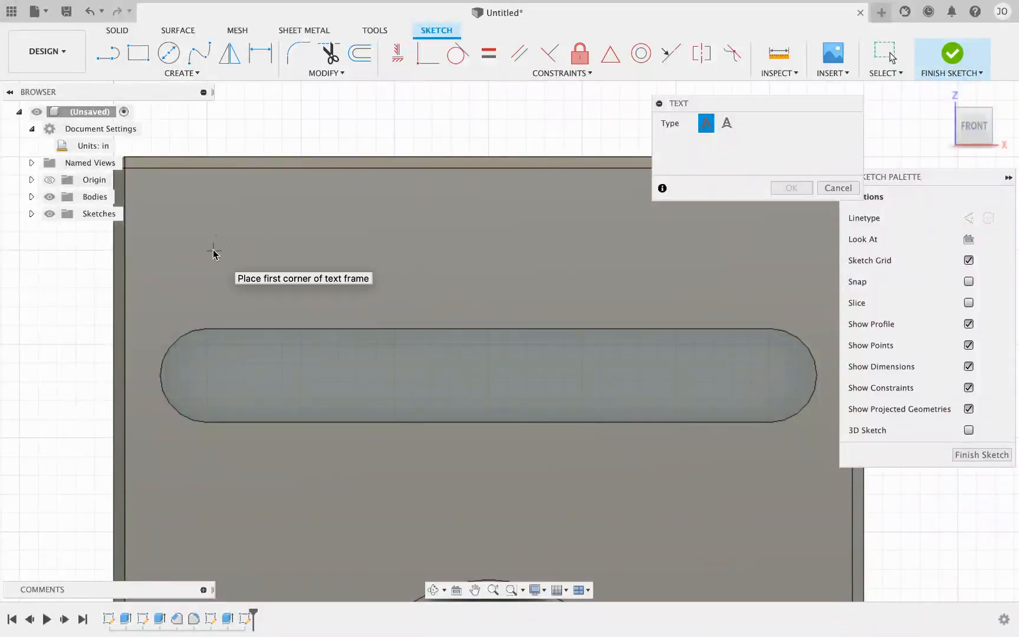
left_click(207, 328)
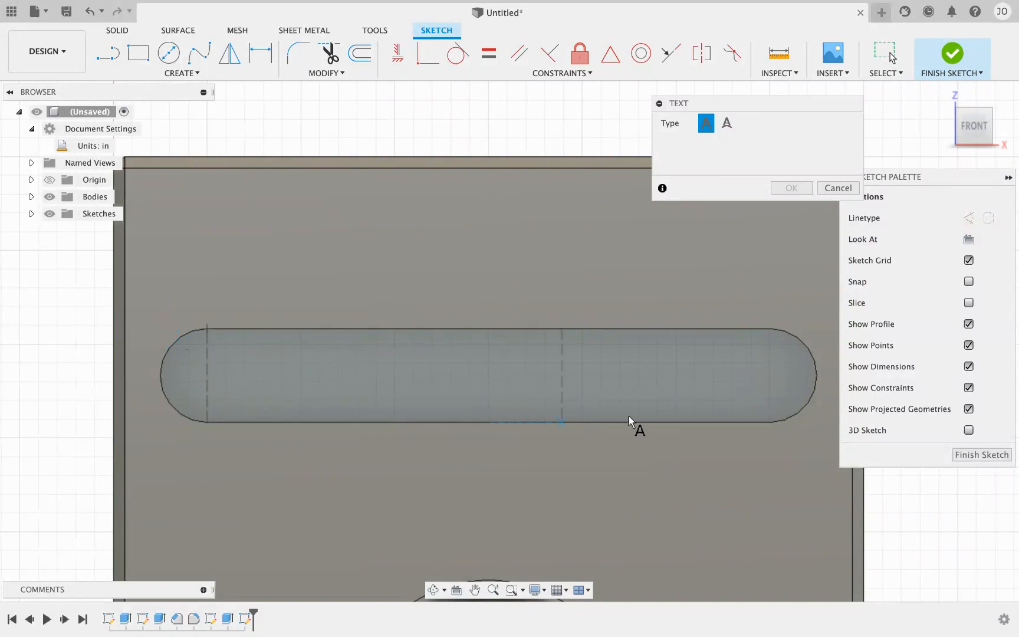
left_click(772, 421)
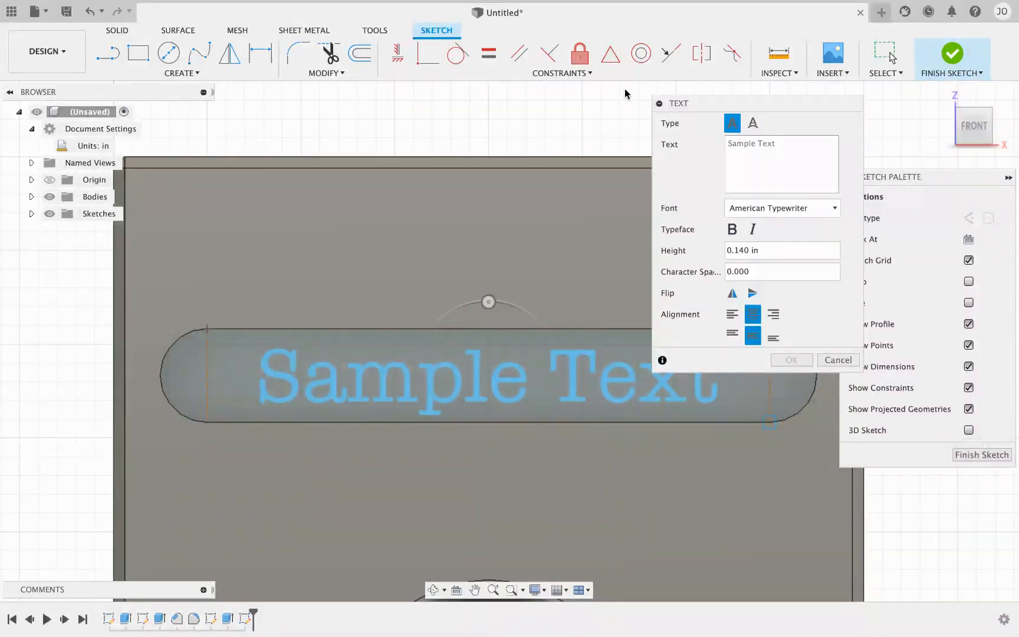
Move the text settings clear of the slot and enter the person's surname in capitals as the text
mouse_move(757, 103)
left_mouse_down()
mouse_move(647, 105)
mouse_move(378, 67)
mouse_move(274, 38)
left_mouse_up()
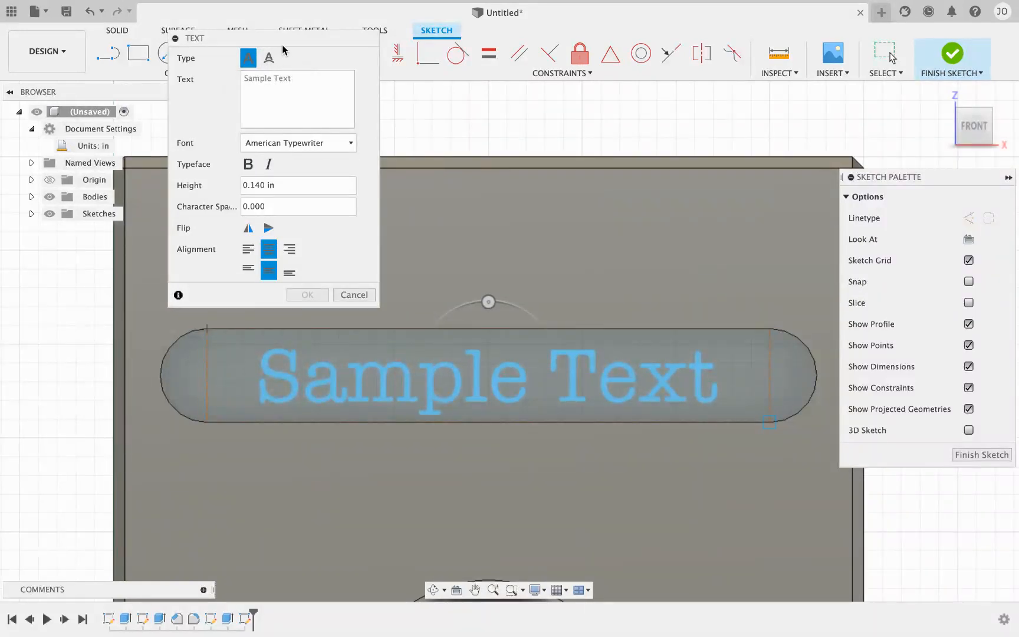
left_click_drag(288, 44, 302, 55)
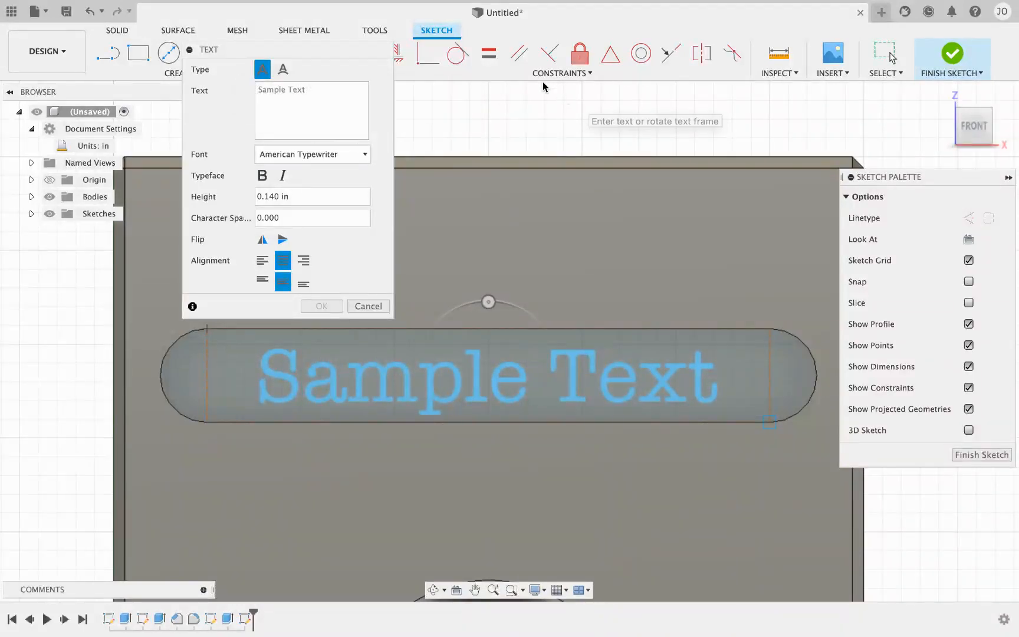
left_click(283, 87)
type("OBERH")
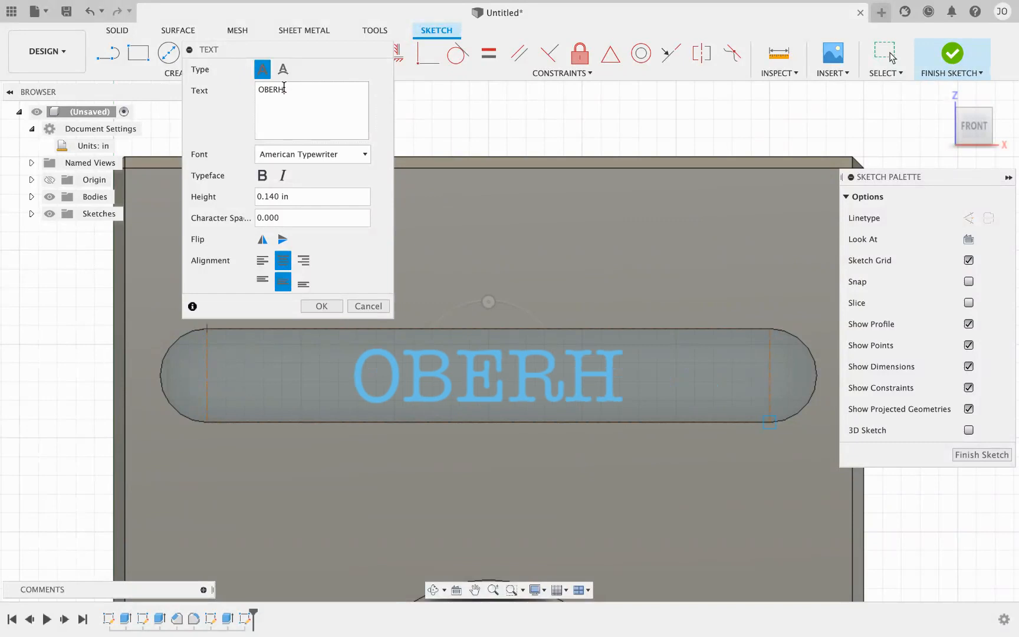
type("OLTZER")
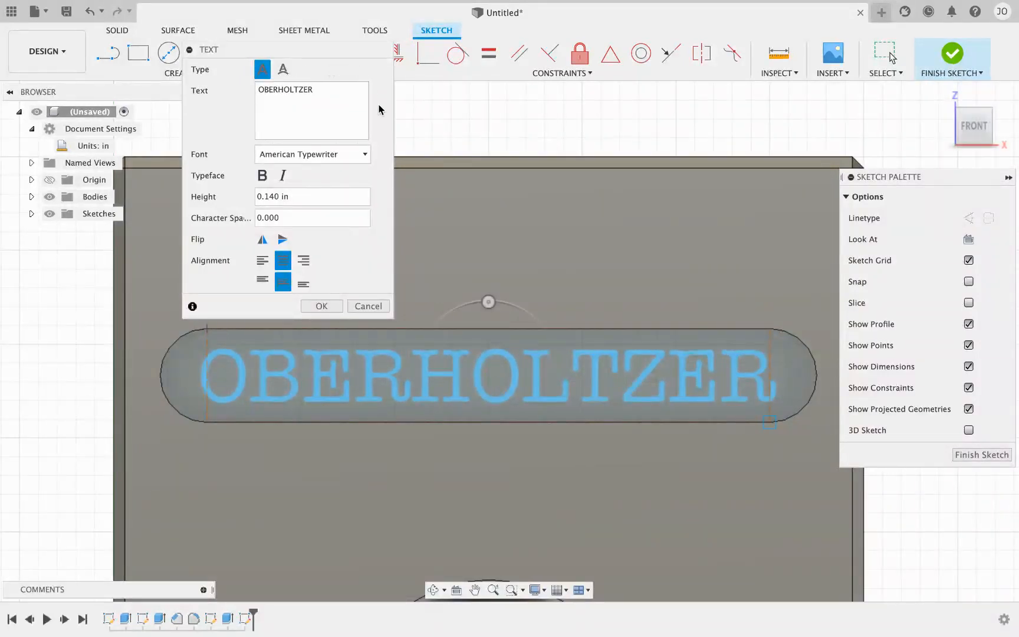
Change the font of the slot text to AppleGothic
left_click(366, 153)
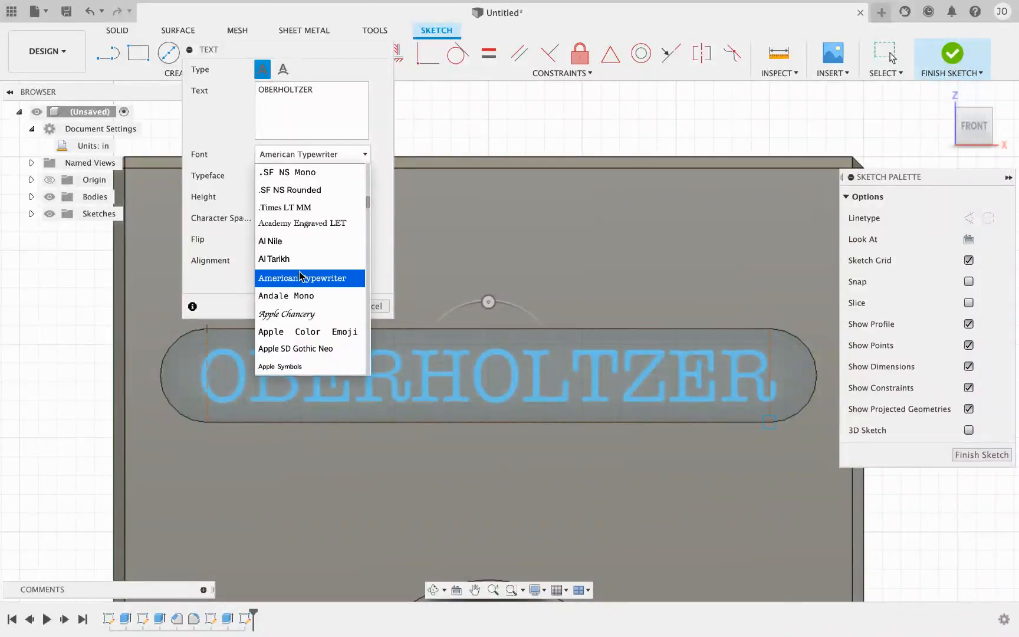
scroll(301, 276, "up", 3)
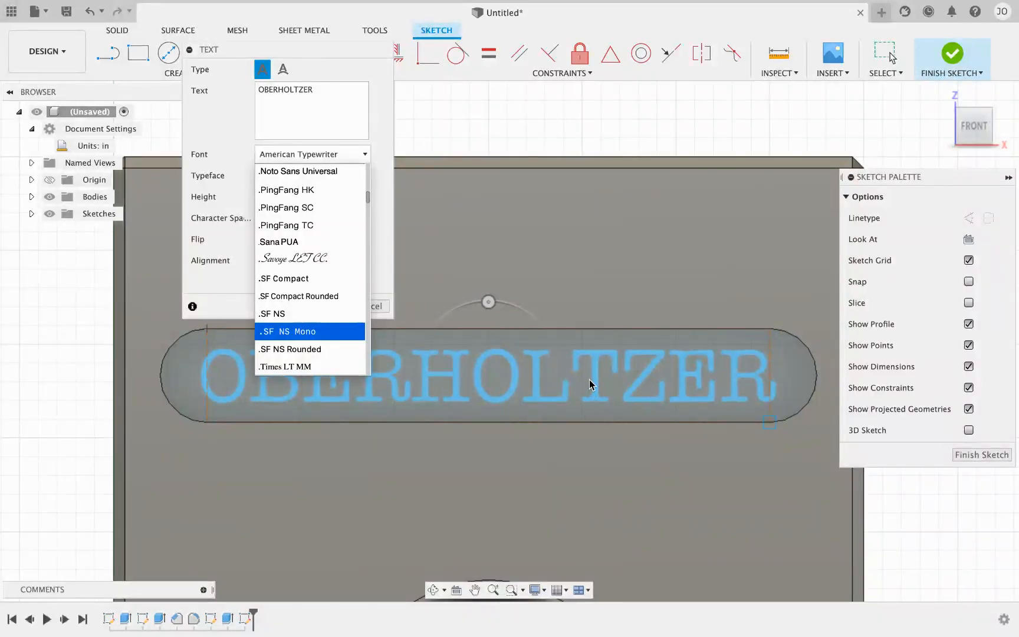
scroll(313, 262, "up", 2)
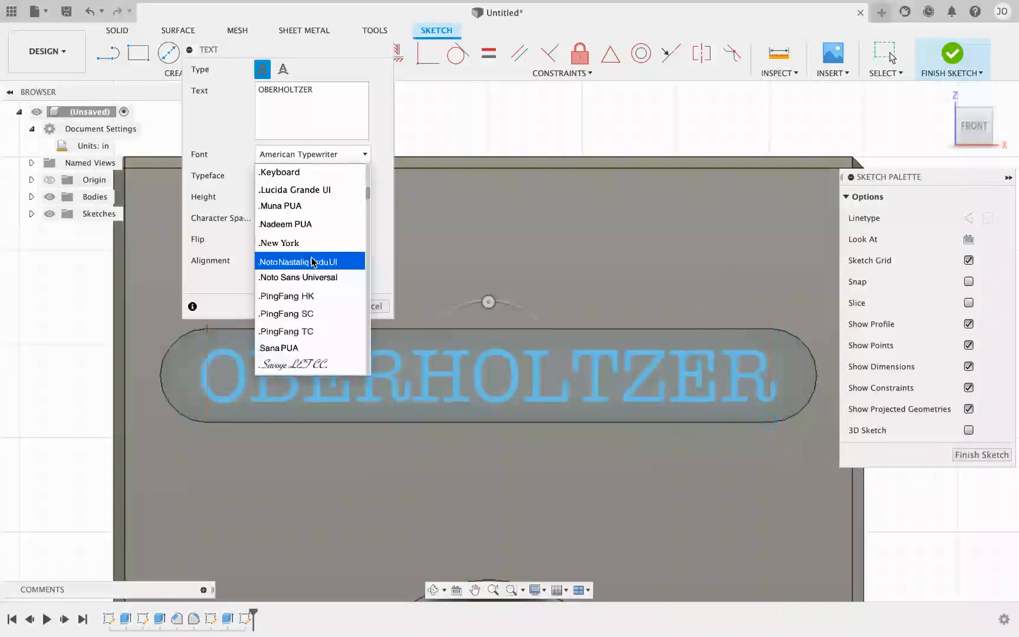
scroll(313, 261, "up", 1)
scroll(312, 261, "up", 4)
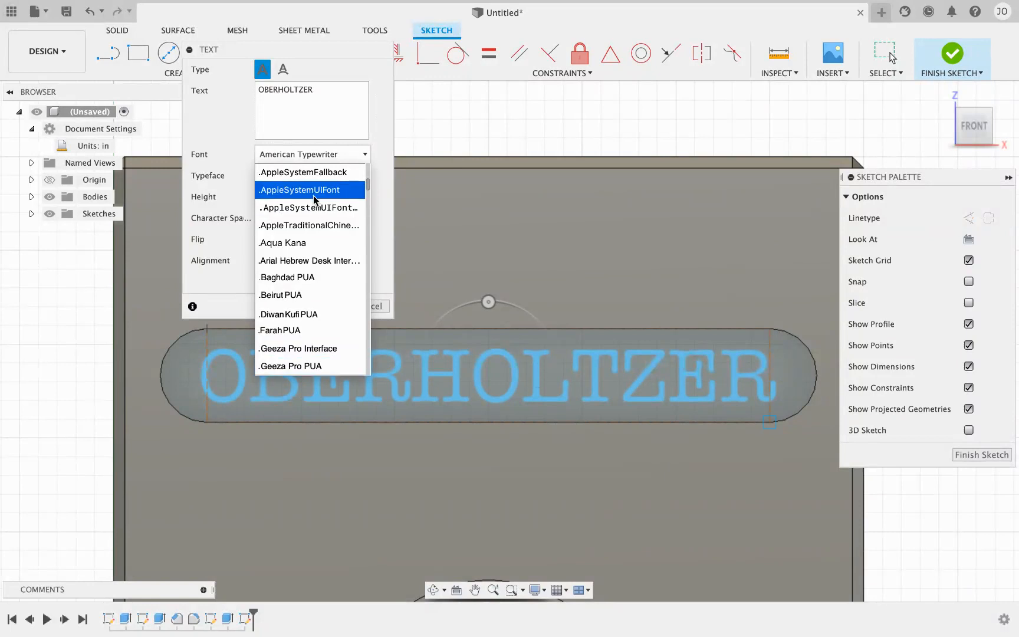
scroll(319, 213, "up", 4)
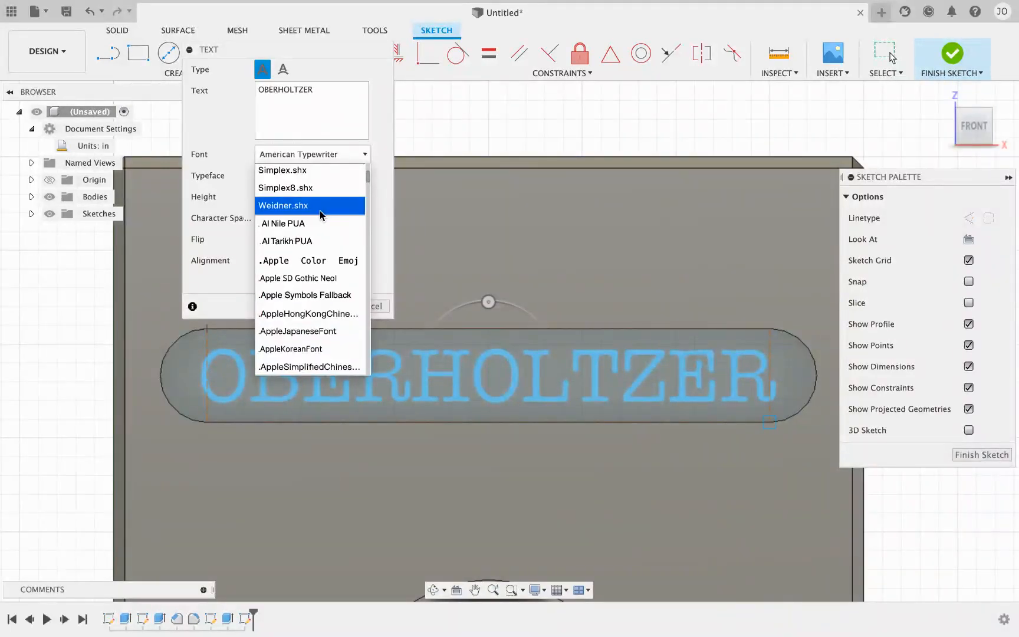
scroll(319, 211, "up", 4)
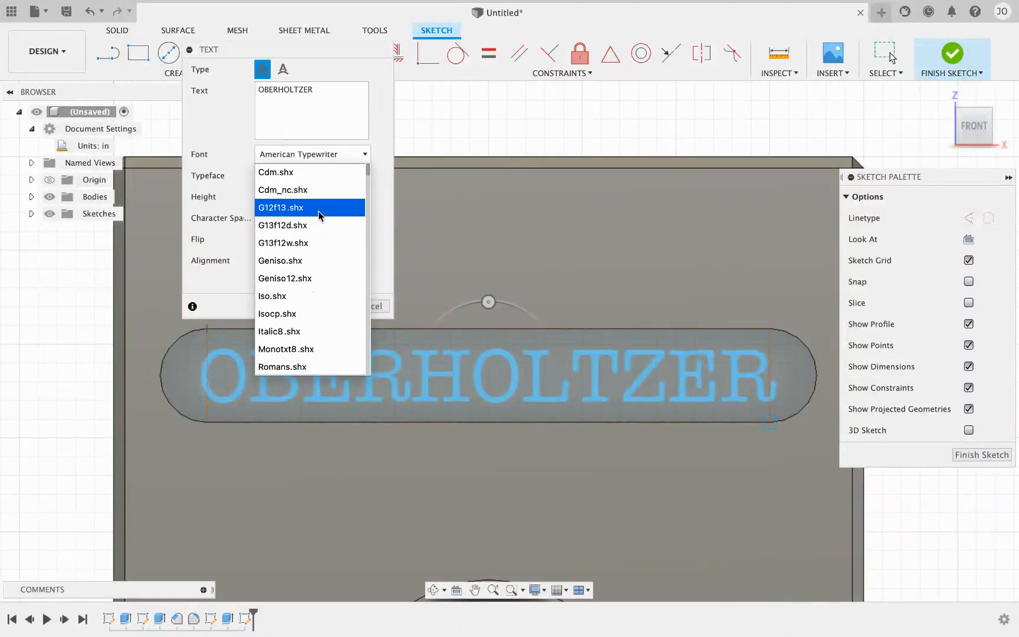
scroll(319, 211, "down", 8)
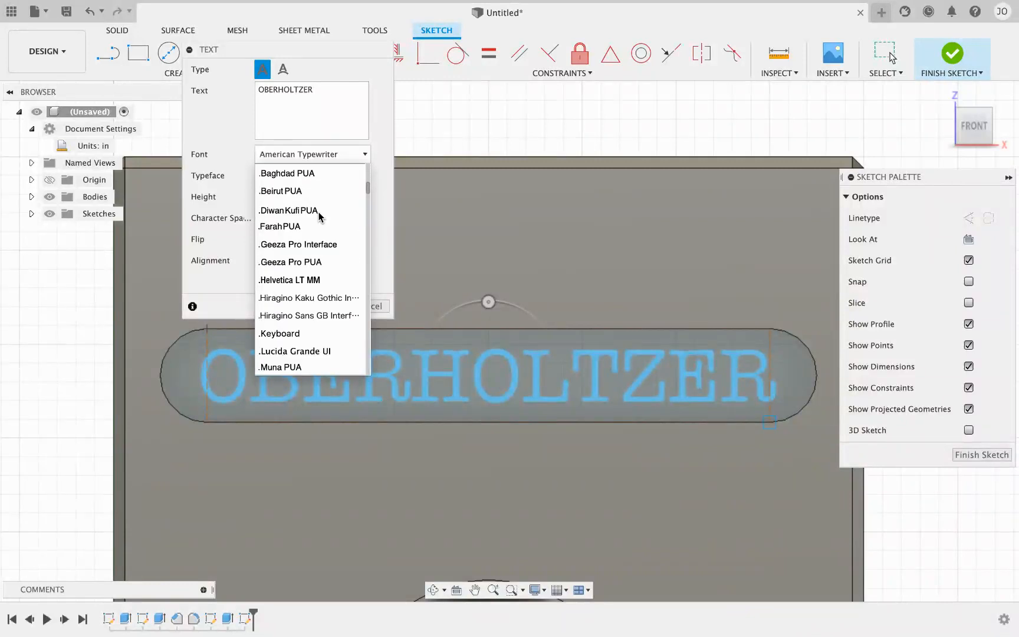
scroll(318, 212, "down", 2)
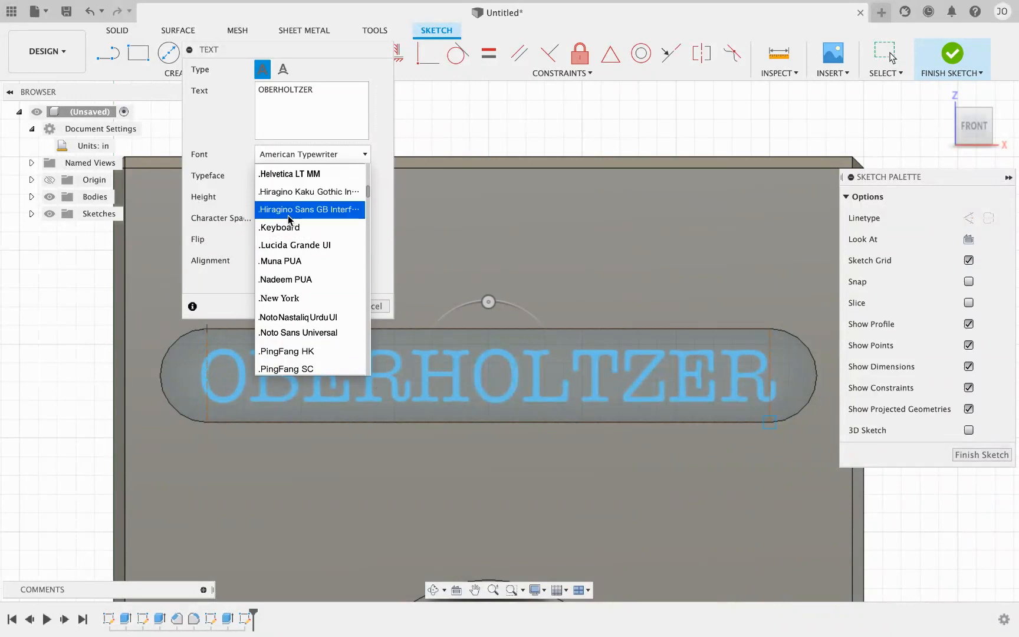
scroll(289, 283, "down", 5)
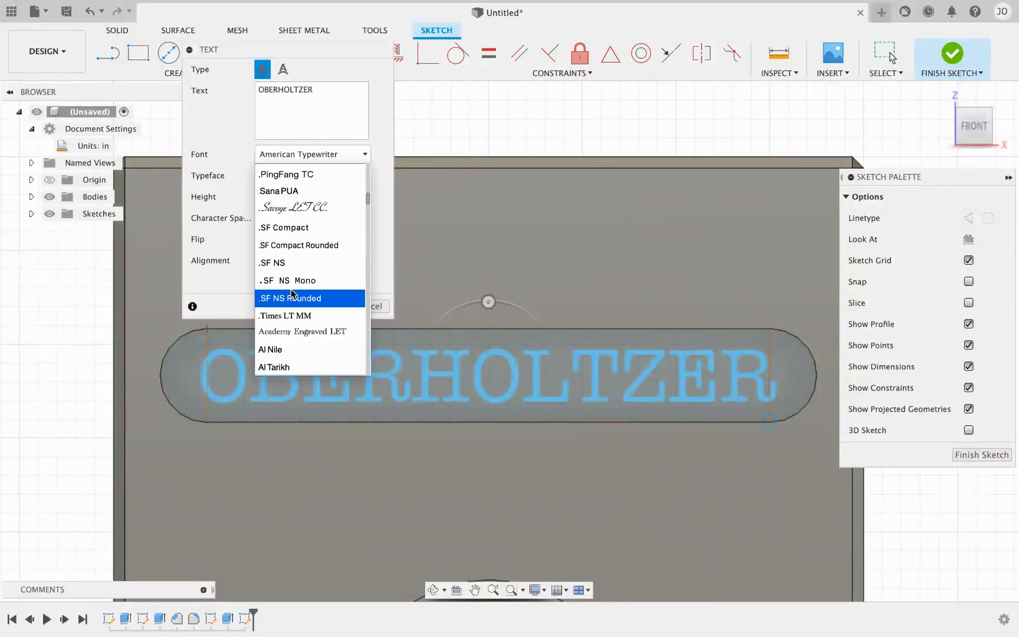
scroll(292, 293, "down", 3)
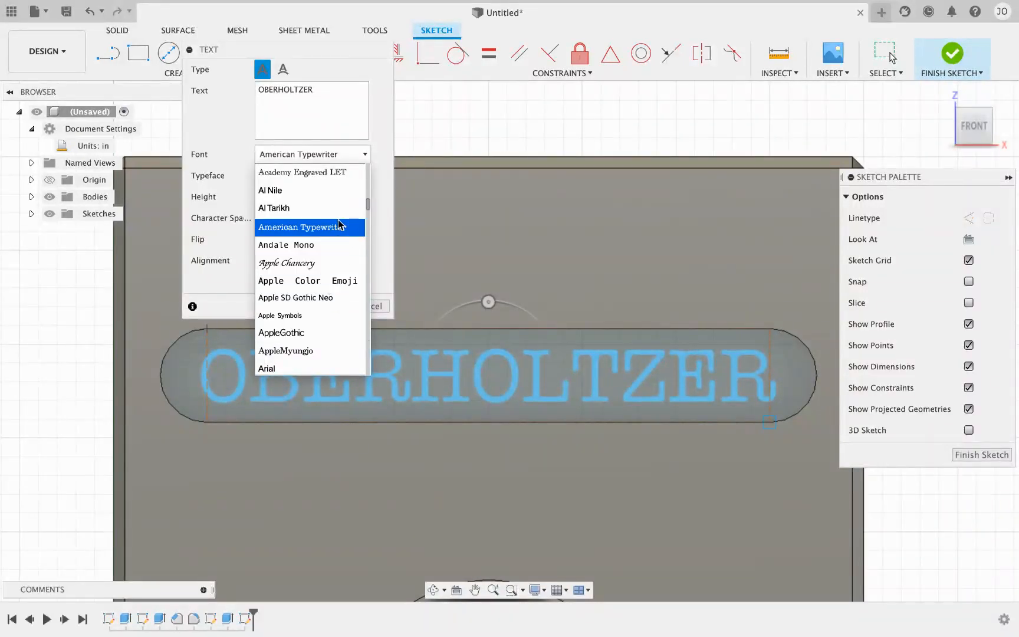
left_click(299, 331)
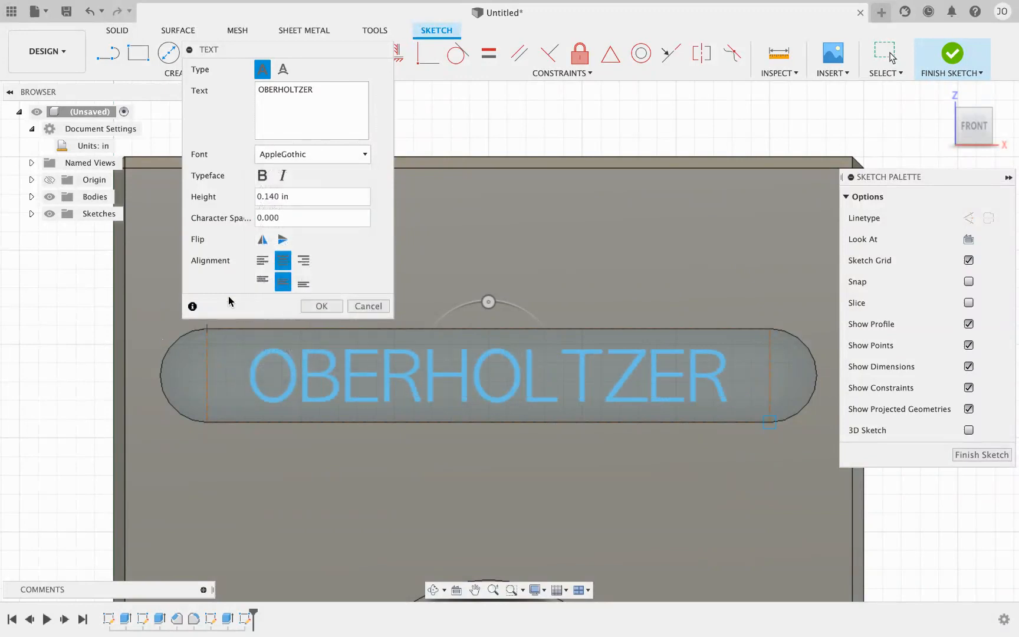
Try the bold and italic typefaces on the text and turn both off again
left_click(263, 175)
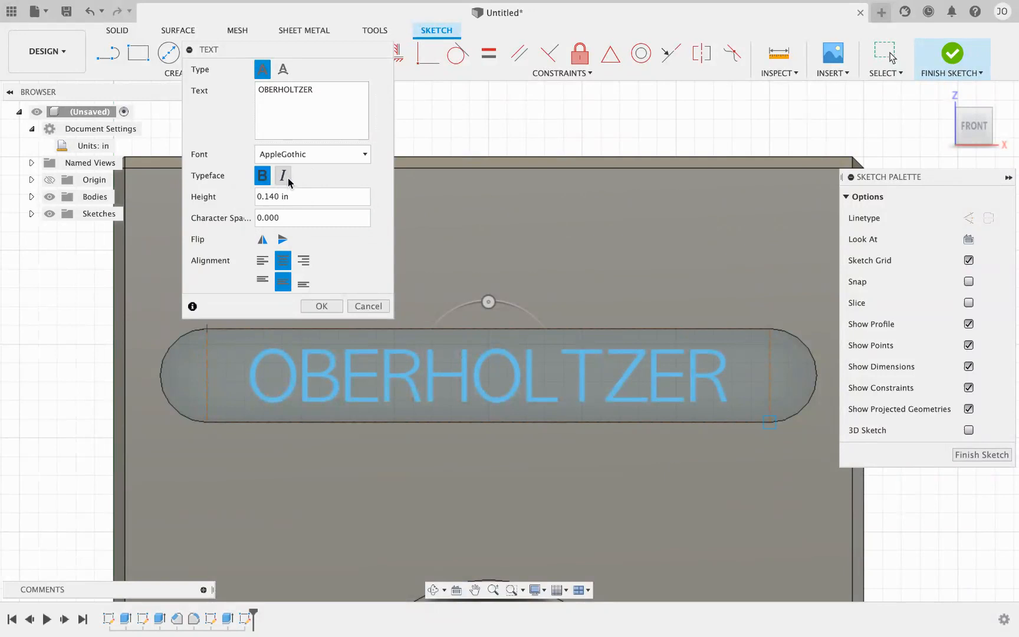
left_click(288, 180)
left_click(284, 175)
left_click(262, 175)
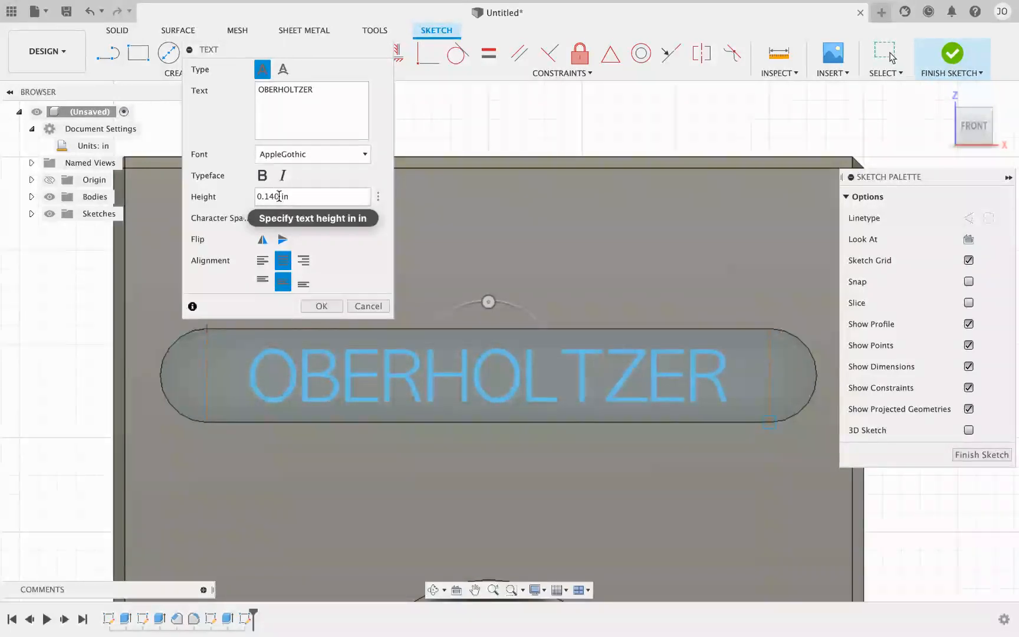
Set the height of the slot text to 0.16 in
left_click_drag(279, 195, 266, 196)
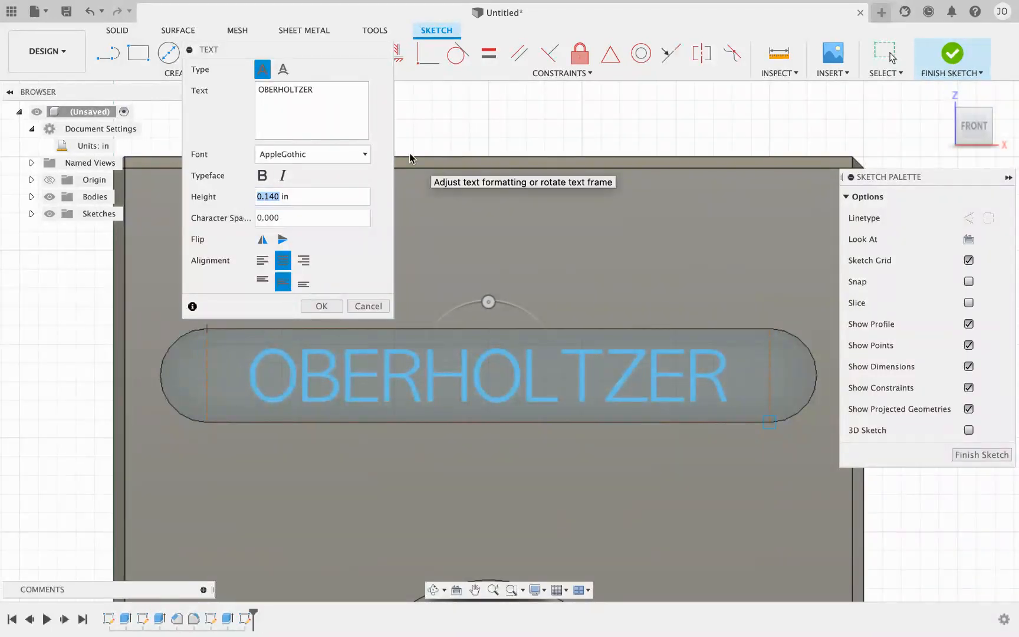
type(".15")
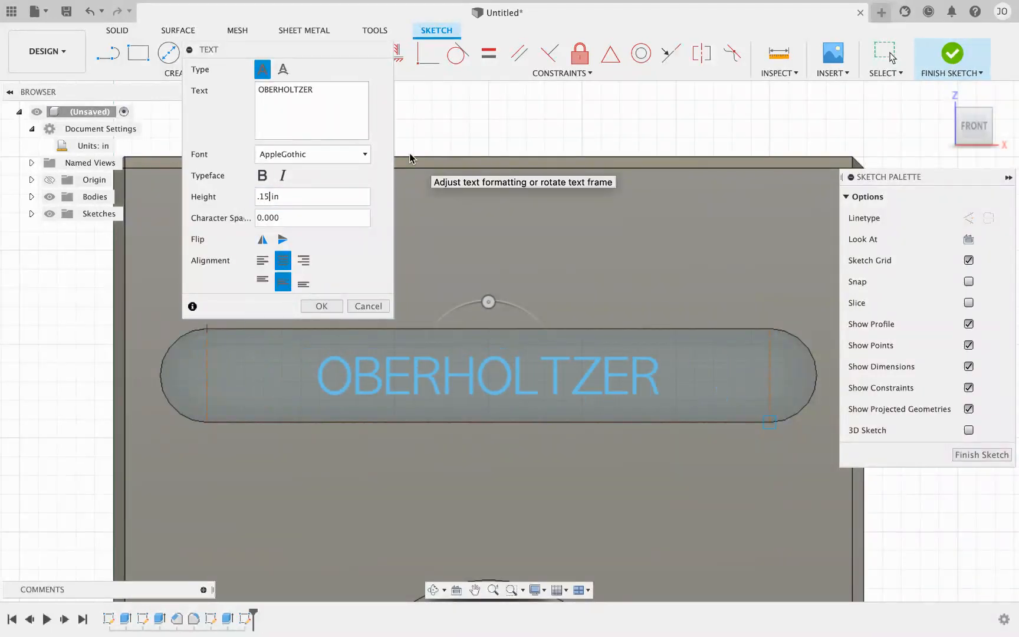
key("BackSpace")
type("6")
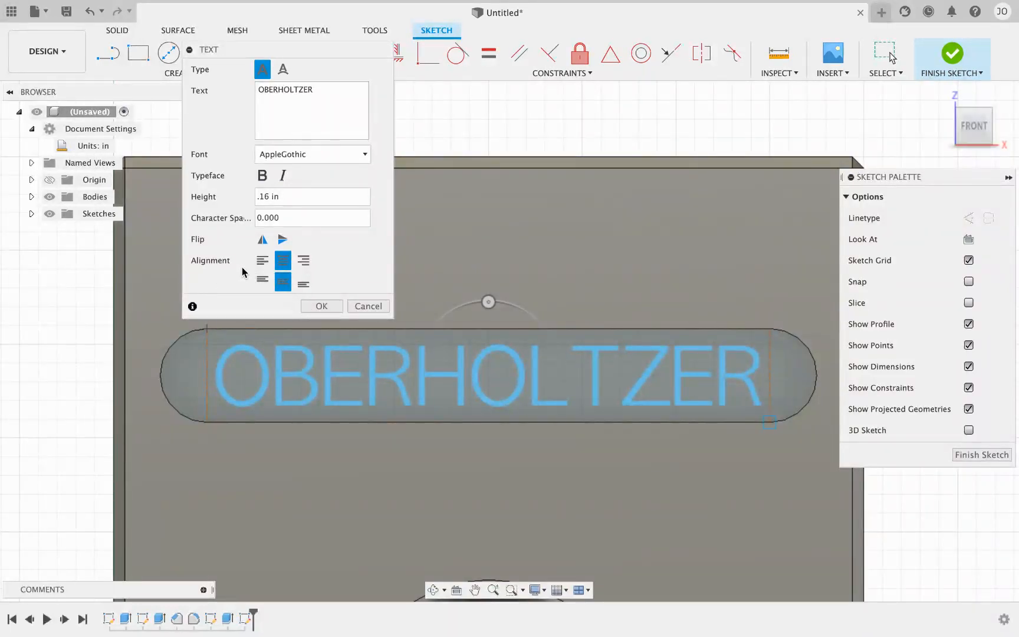
Try left and right horizontal alignment for the text and restore the centre alignment
left_click(264, 260)
left_click(304, 260)
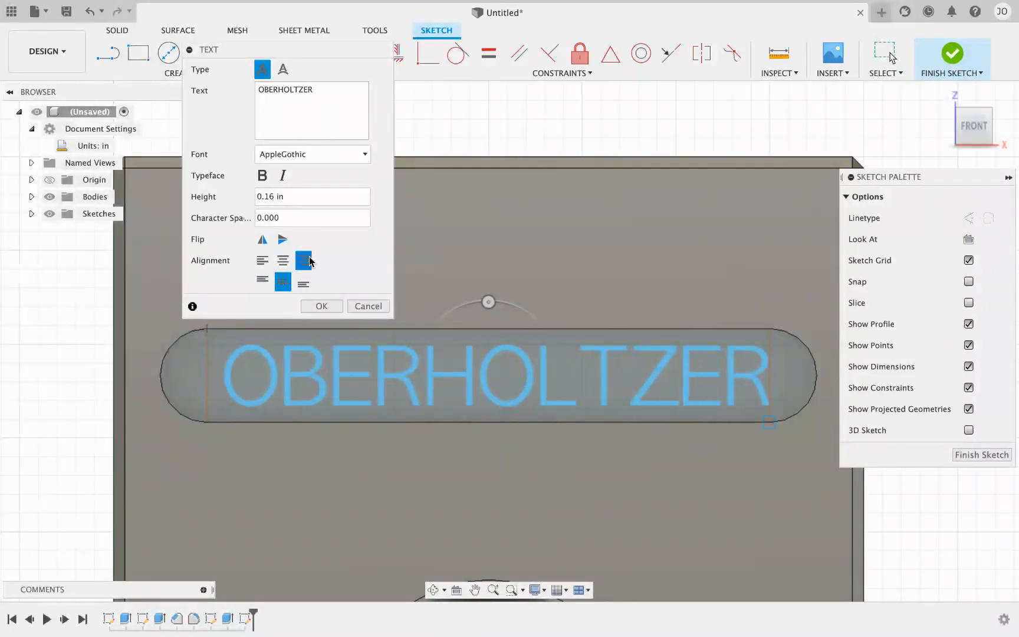
left_click(283, 260)
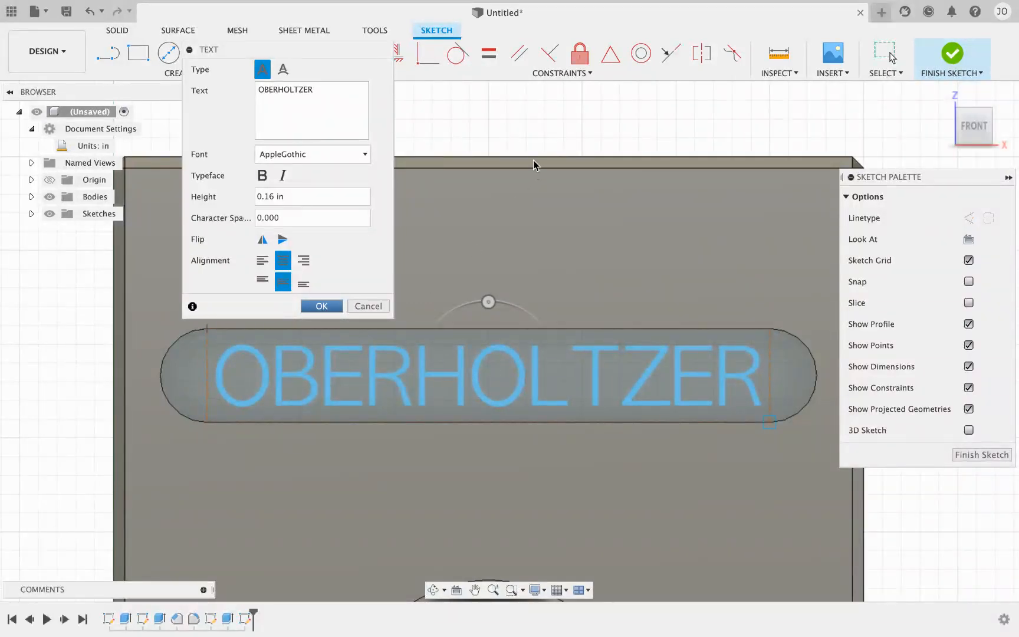
Accept the text, finish the sketch and return the model to its home view
left_click(322, 306)
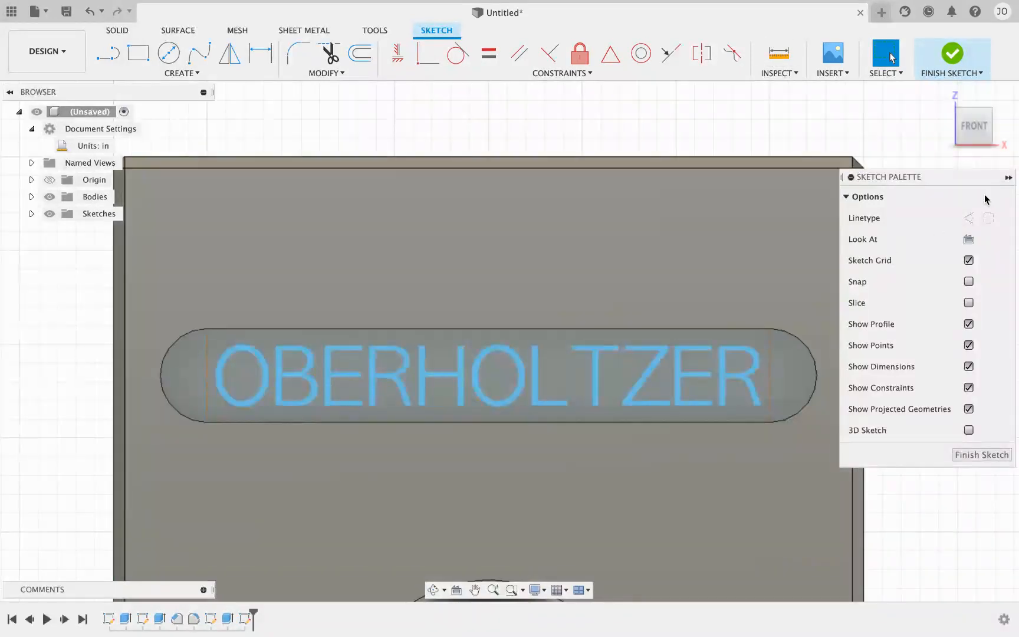
left_click(958, 58)
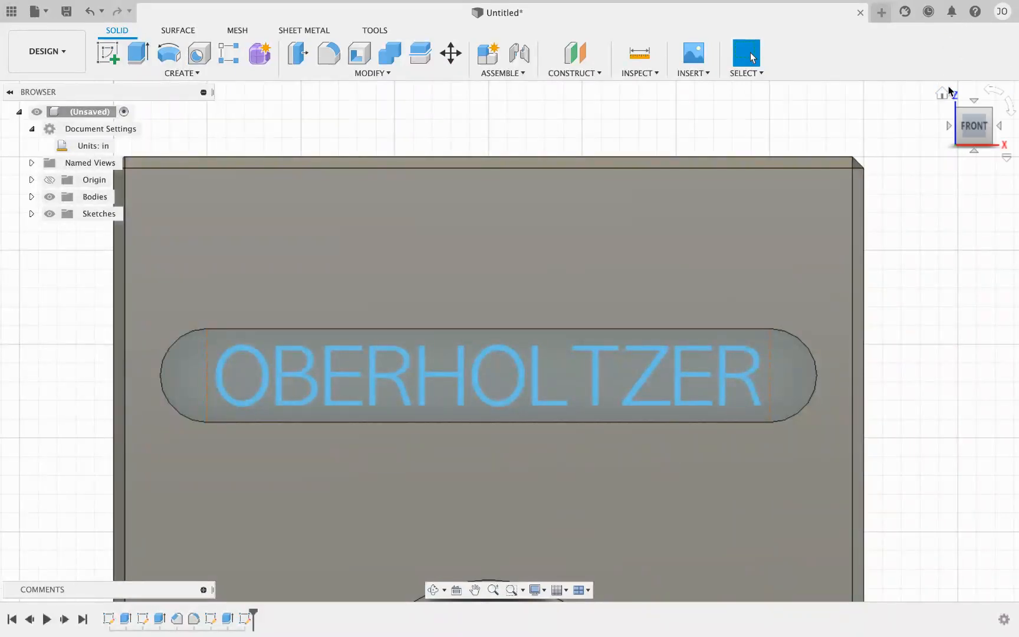
left_click(943, 93)
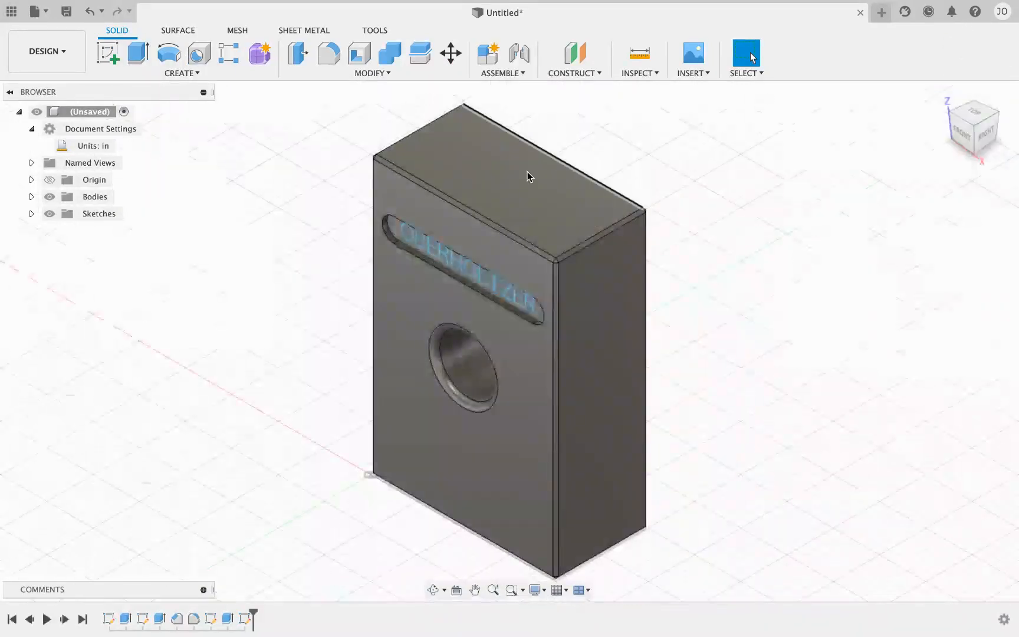
scroll(527, 259, "up", 5)
scroll(526, 260, "up", 3)
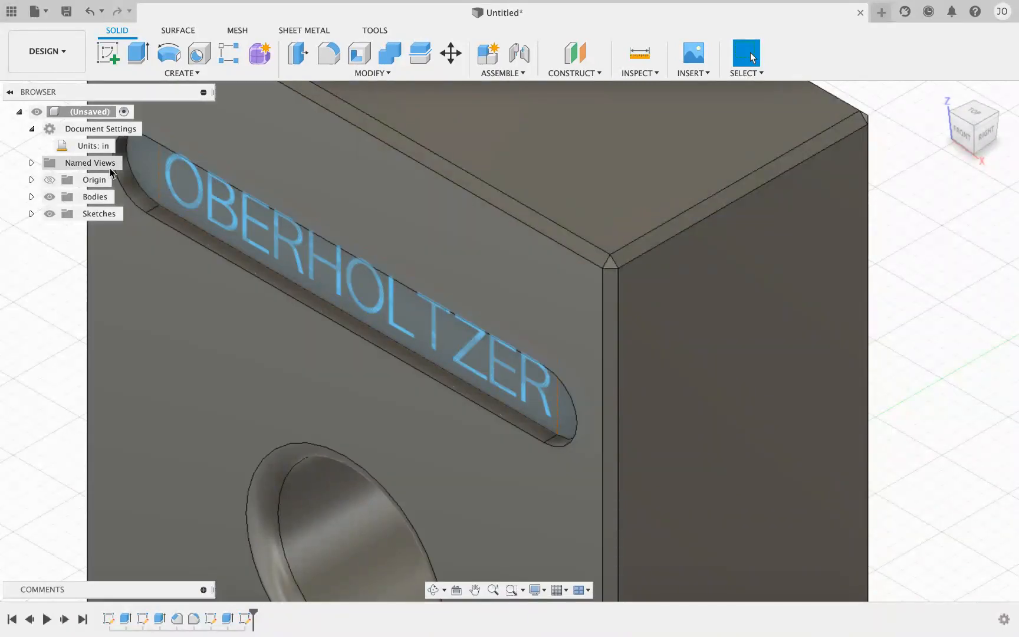
scroll(336, 163, "up", 2)
scroll(337, 165, "down", 4)
scroll(327, 159, "down", 4)
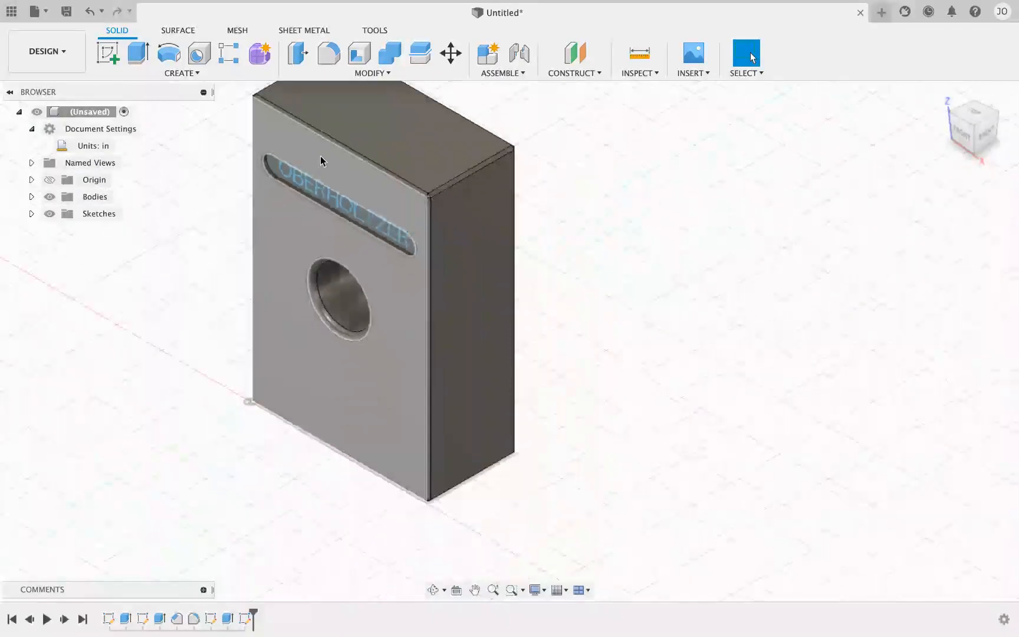
Try extruding the slot text 0.05 in outward from the slot floor, joined to the block, and undo the extrusion
scroll(246, 92, "up", 4)
scroll(244, 102, "up", 2)
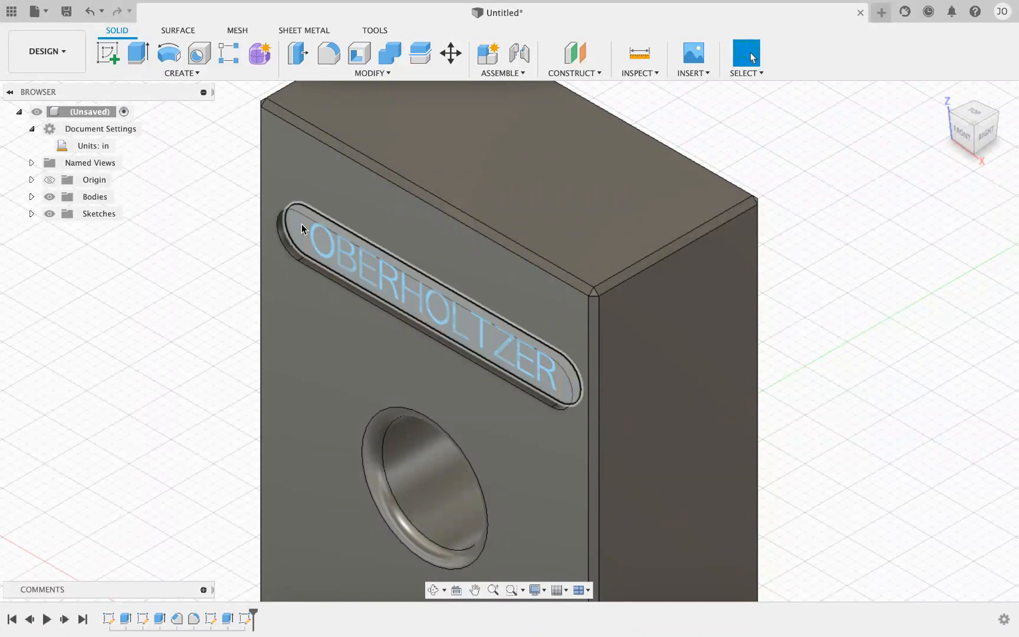
left_click(331, 239)
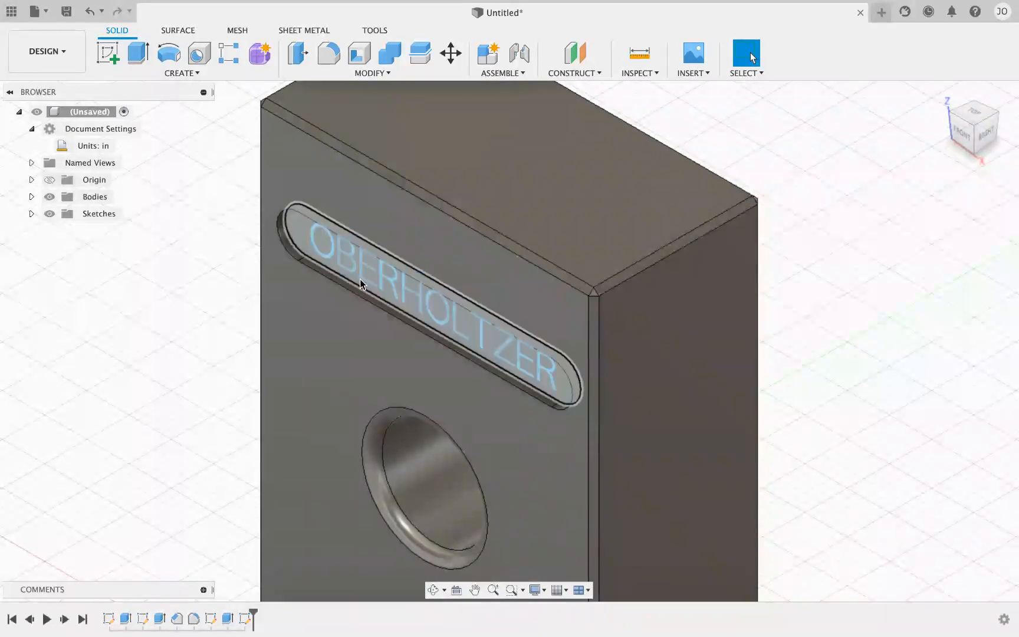
left_click(139, 54)
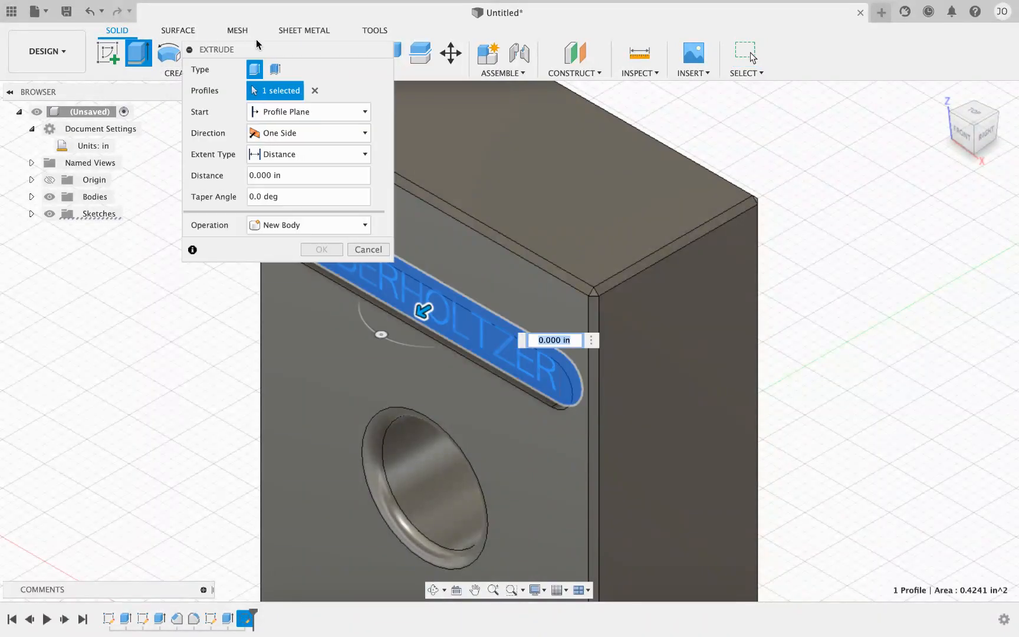
left_click_drag(257, 44, 118, 265)
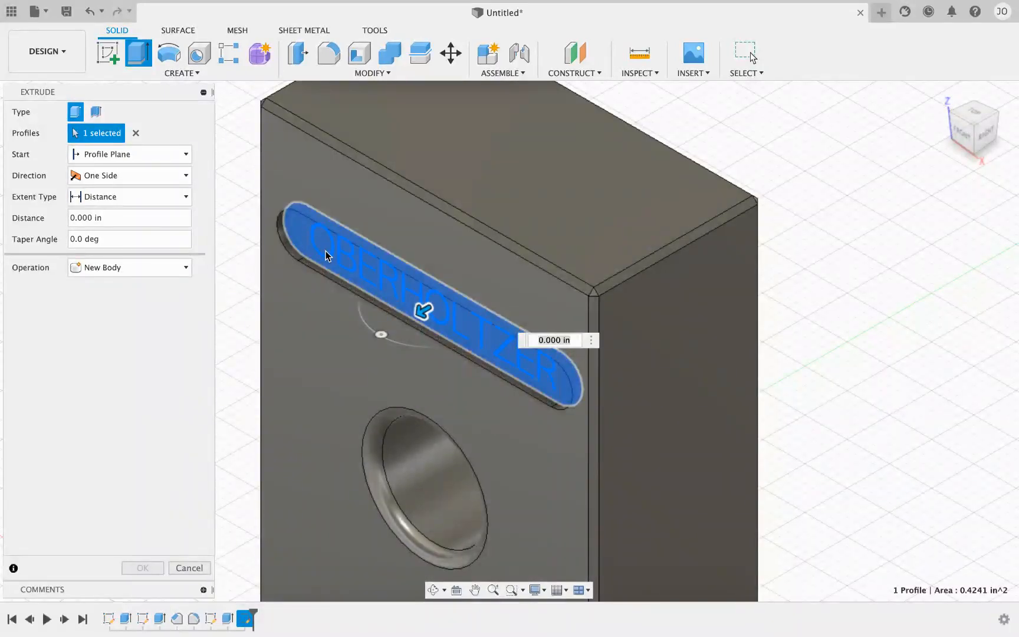
left_click(302, 225)
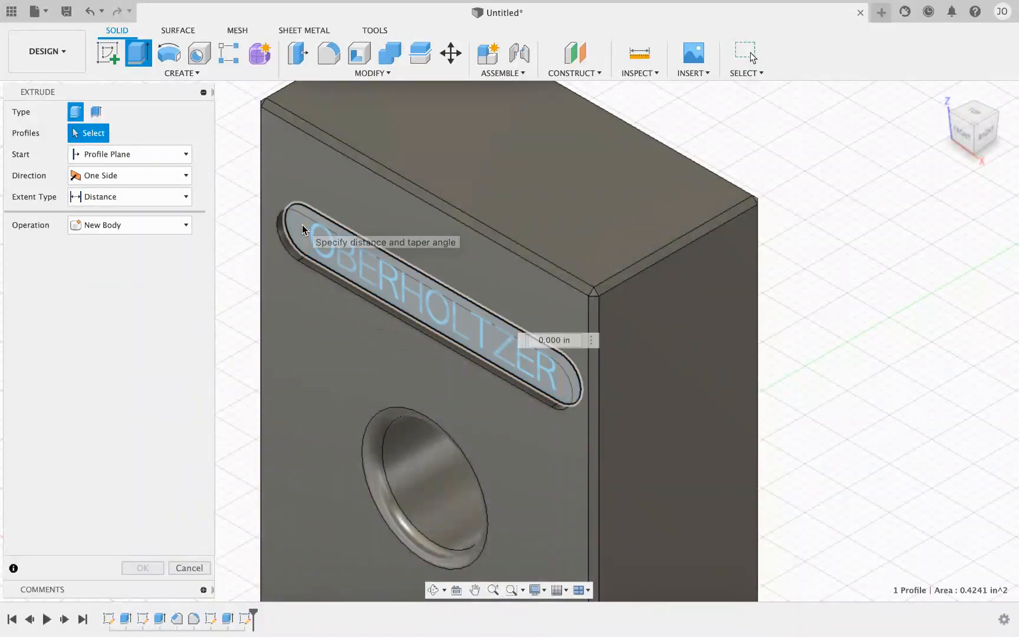
left_click(331, 257)
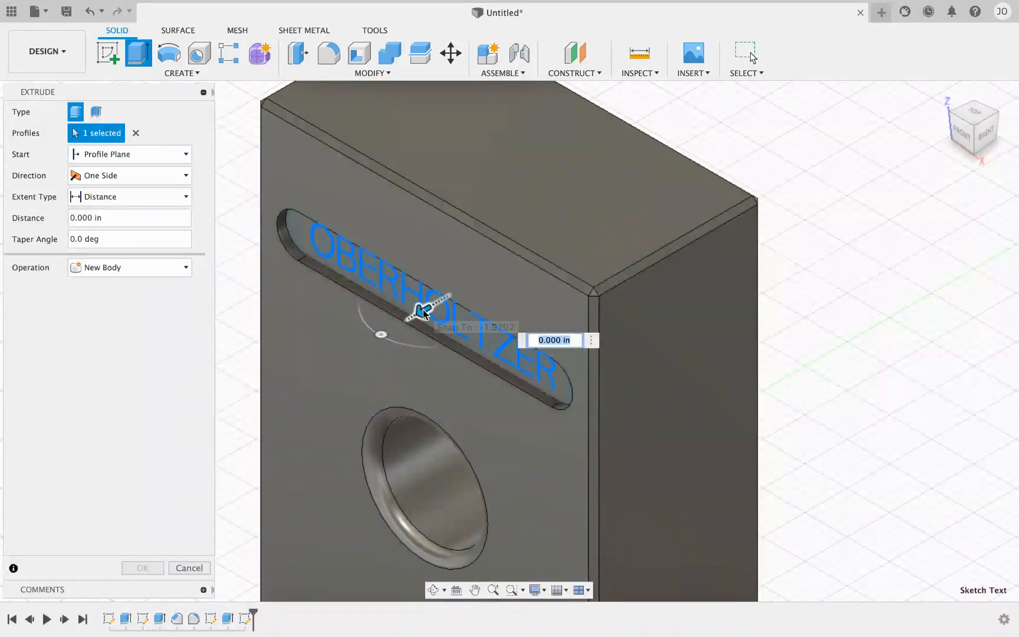
left_click_drag(423, 310, 564, 241)
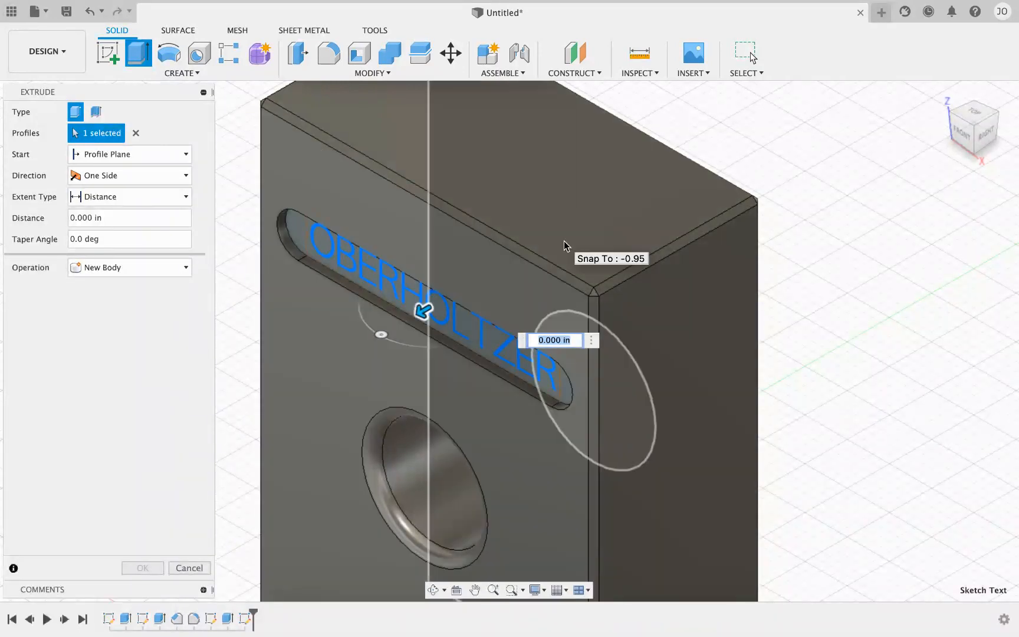
type(".05")
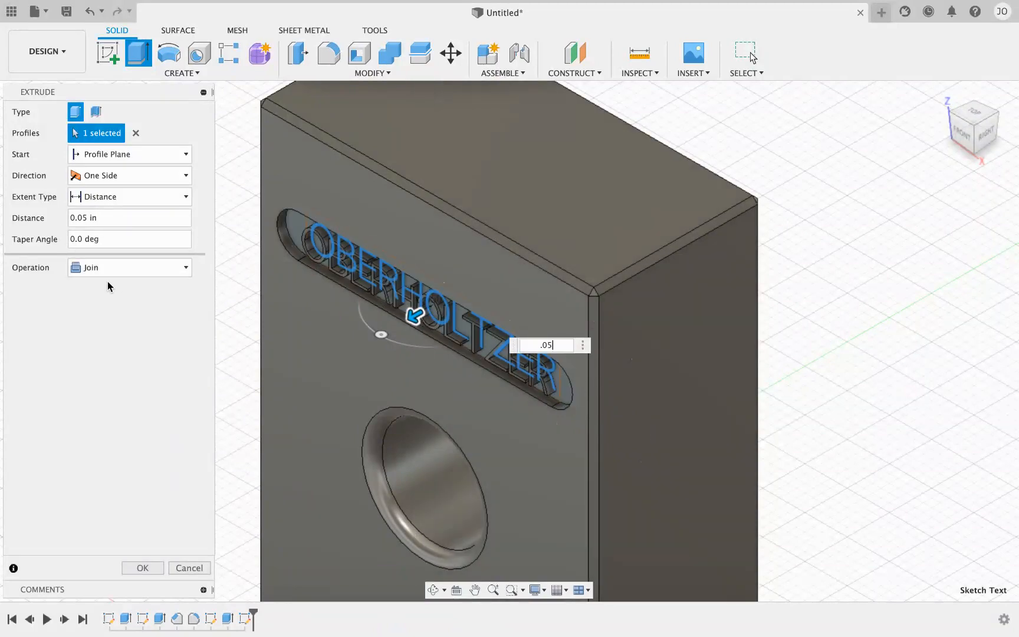
left_click(143, 568)
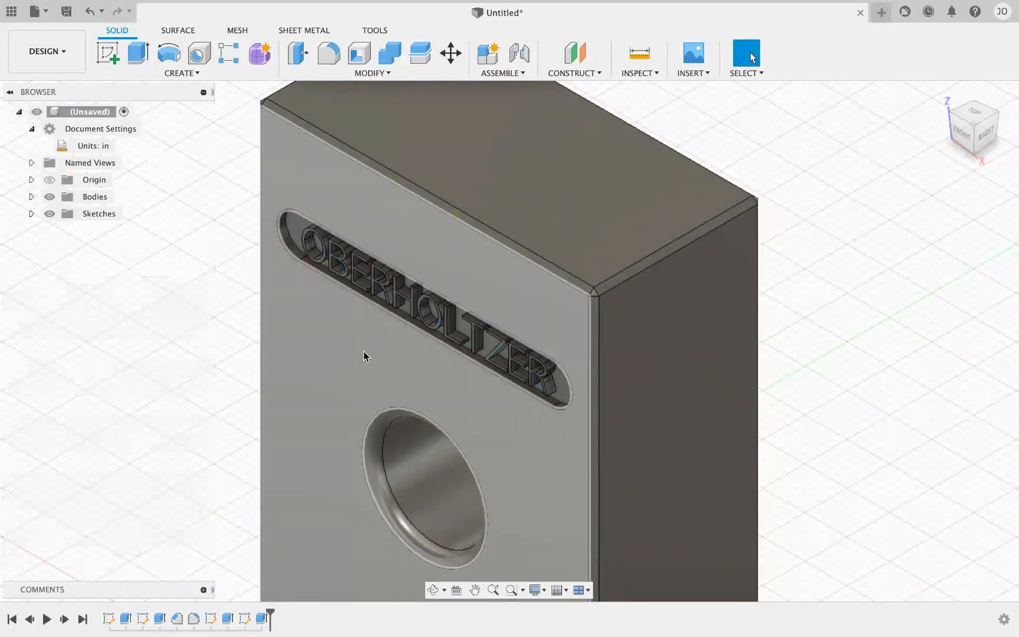
scroll(422, 335, "up", 5)
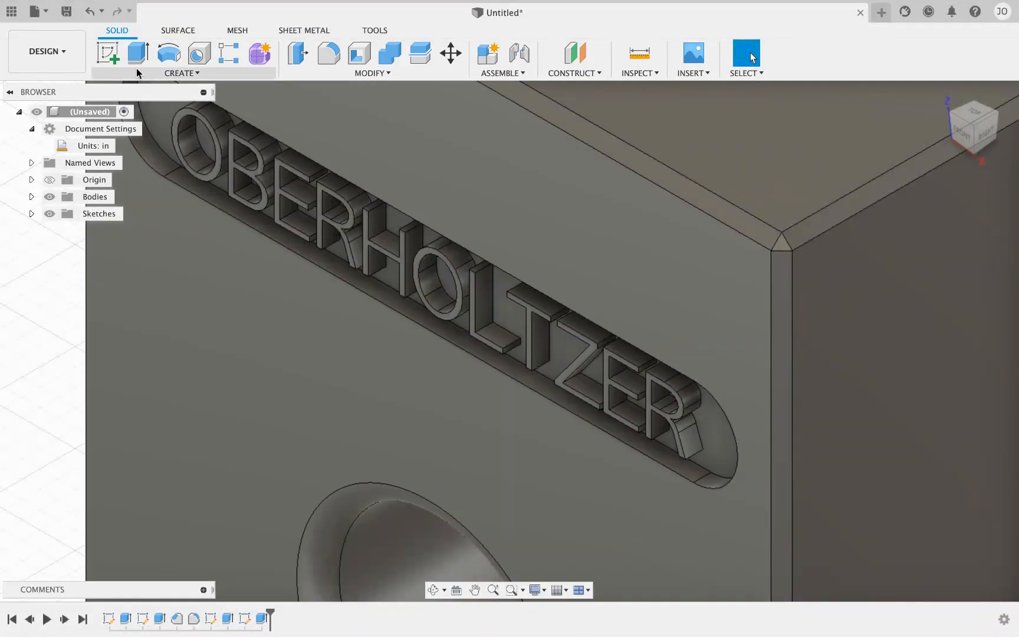
left_click(89, 12)
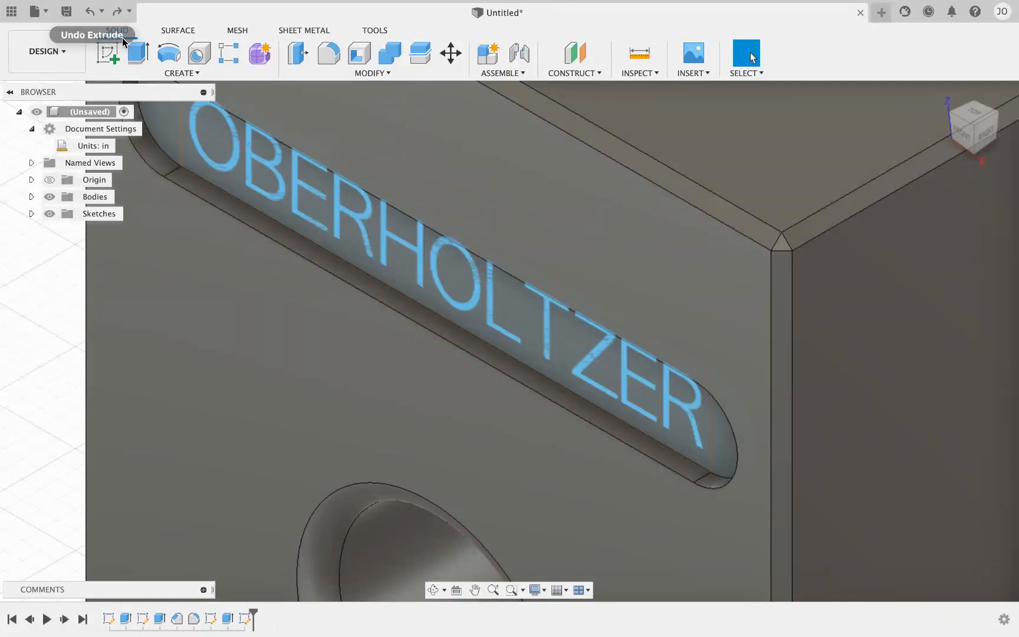
Try extruding the slot text -0.03 in as an engraved cut into the slot floor, and undo the extrusion
left_click(137, 53)
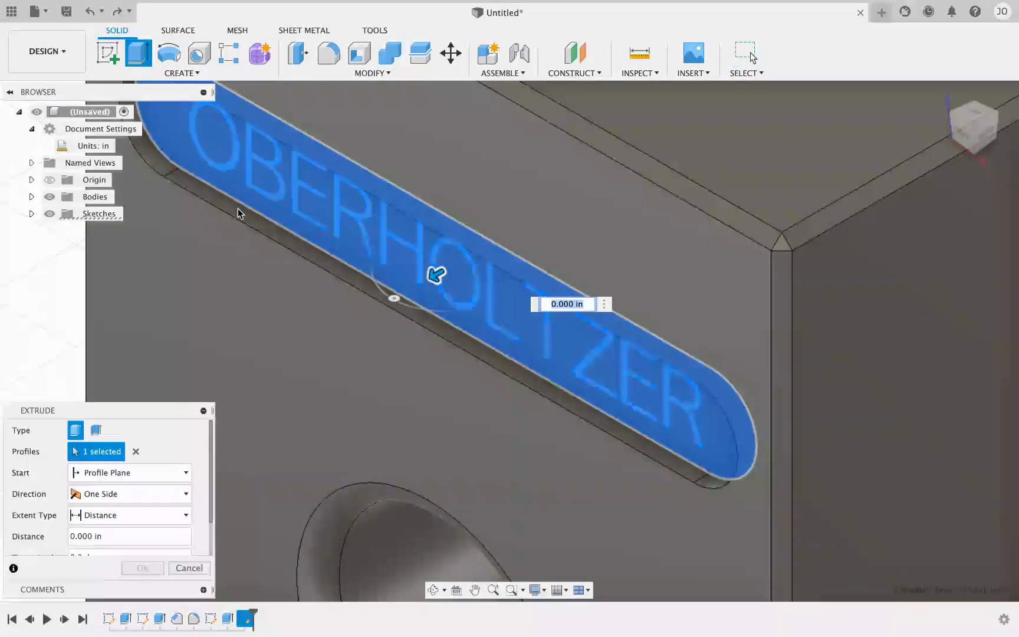
left_click(235, 135)
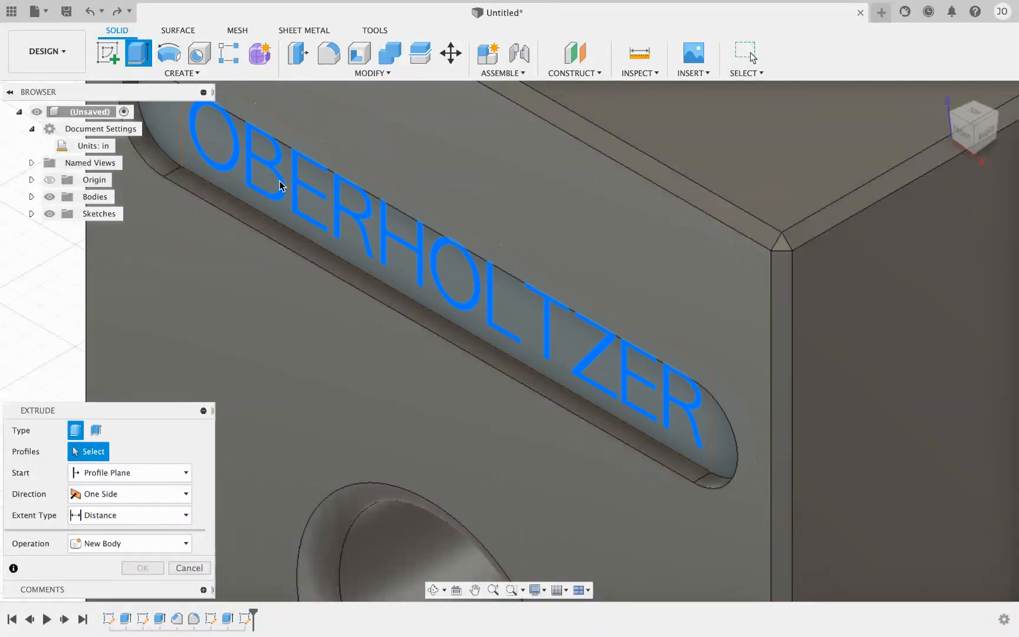
left_click(311, 227)
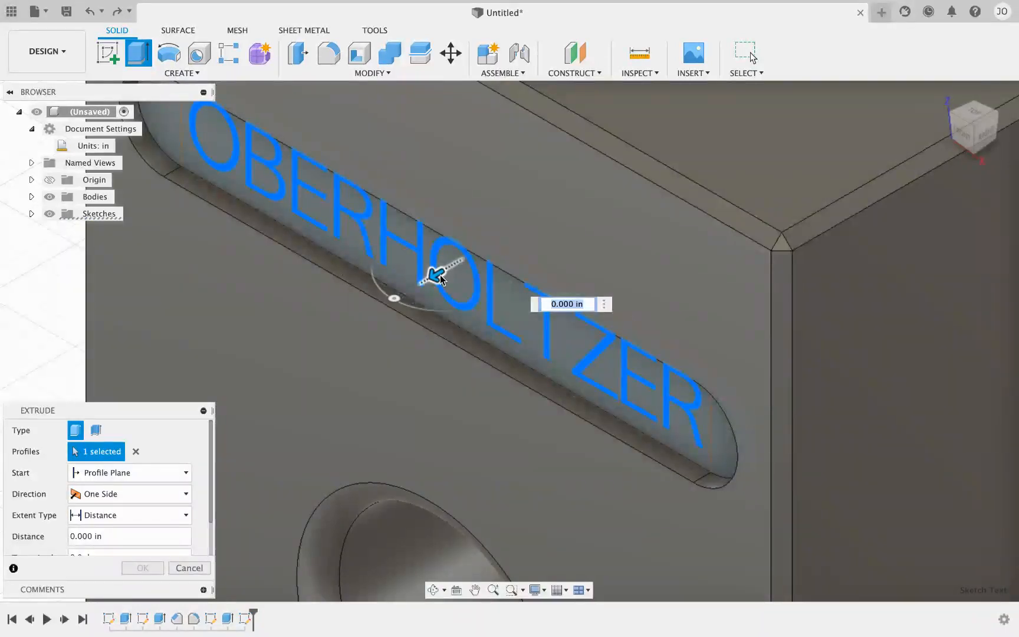
left_click_drag(434, 276, 470, 264)
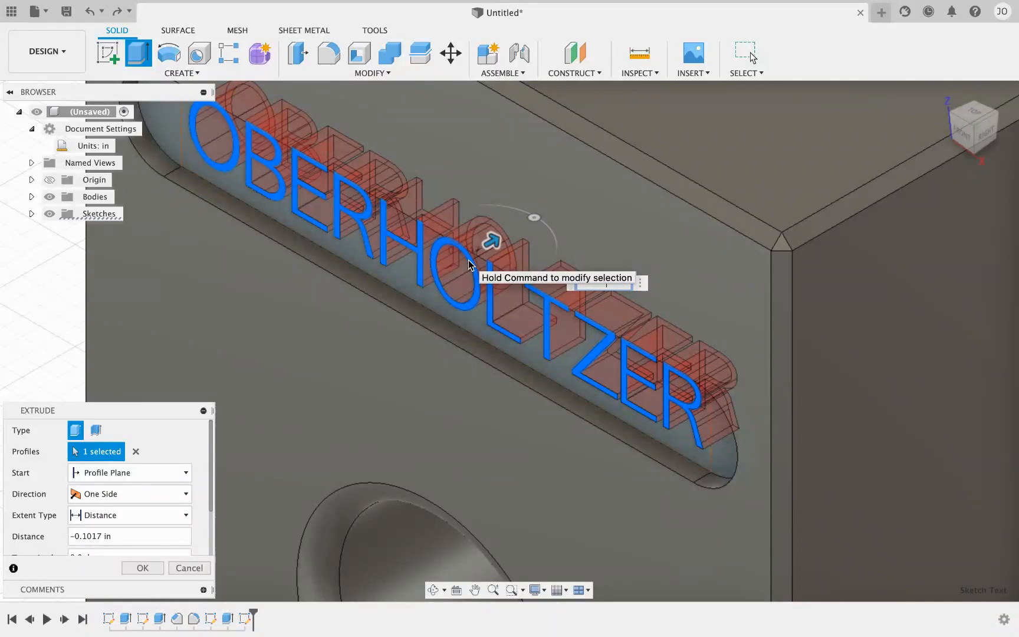
type("-.03")
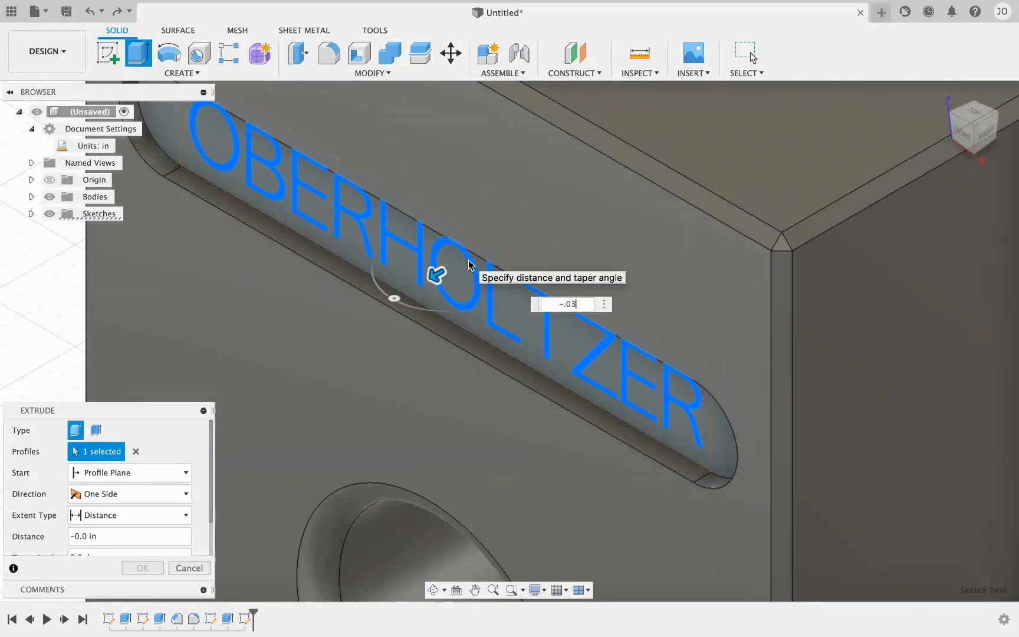
key("Return")
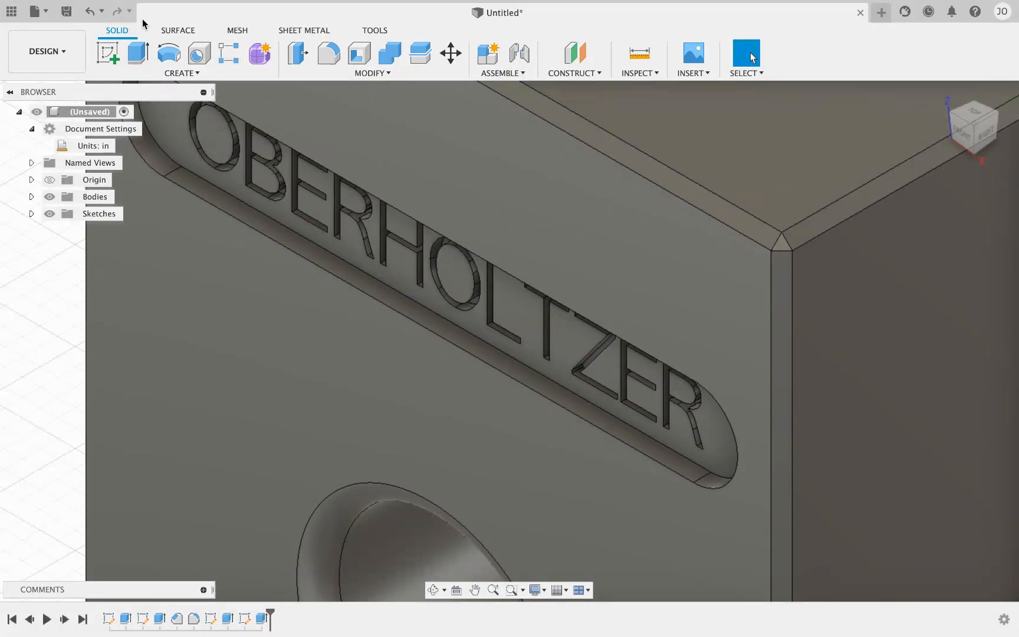
left_click(89, 11)
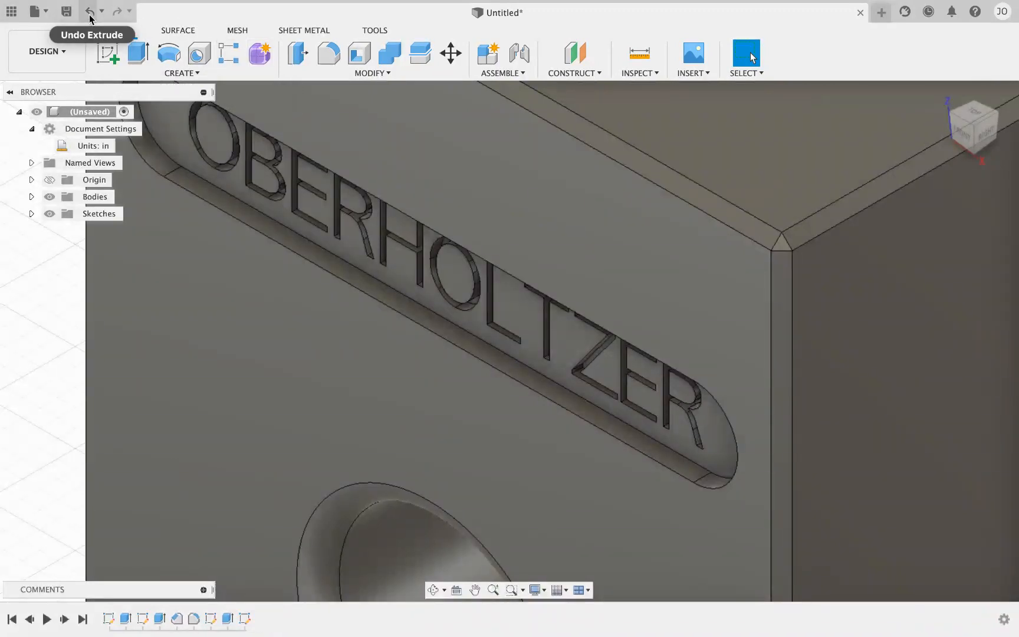
Extrude only the slot text, without the surrounding slot profile, about -1.89 in as a cut through the full depth of the block
left_click(147, 54)
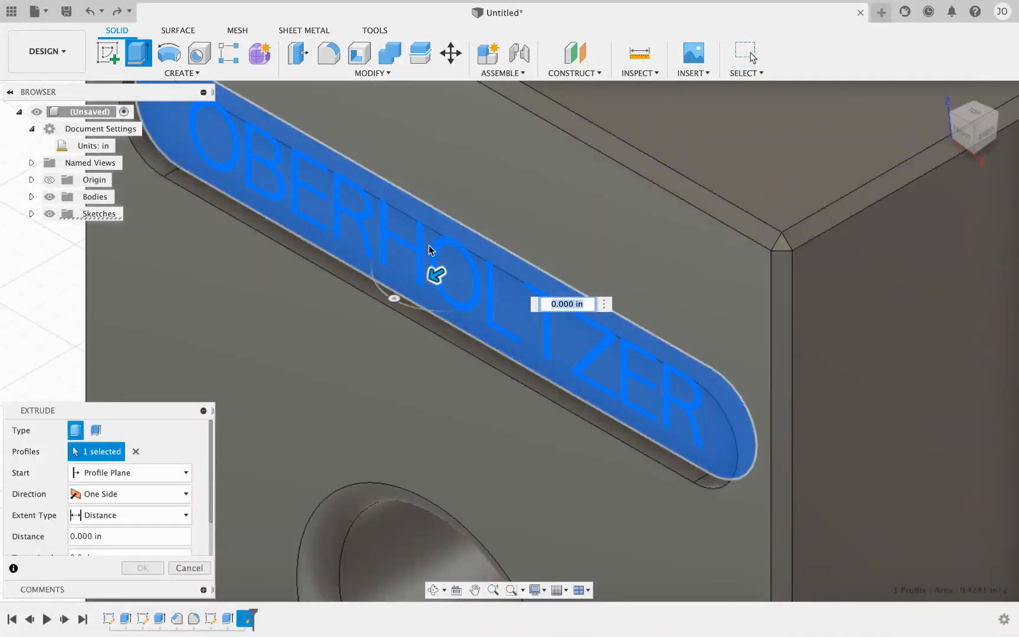
left_click(514, 299)
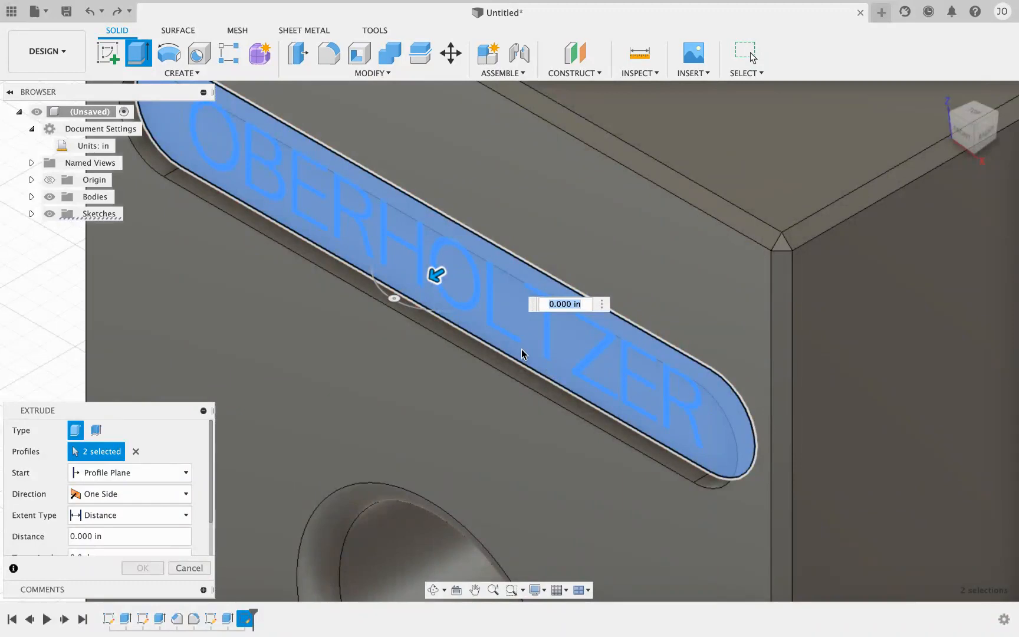
left_click(527, 354)
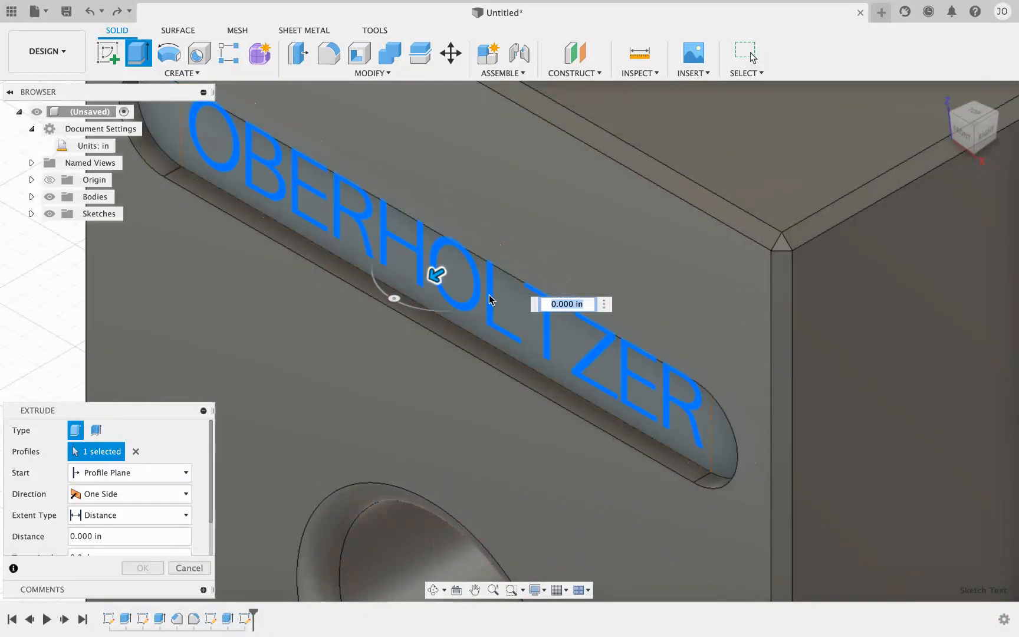
left_click_drag(435, 275, 851, 93)
scroll(719, 141, "down", 5)
scroll(720, 138, "down", 6)
scroll(837, 95, "up", 2)
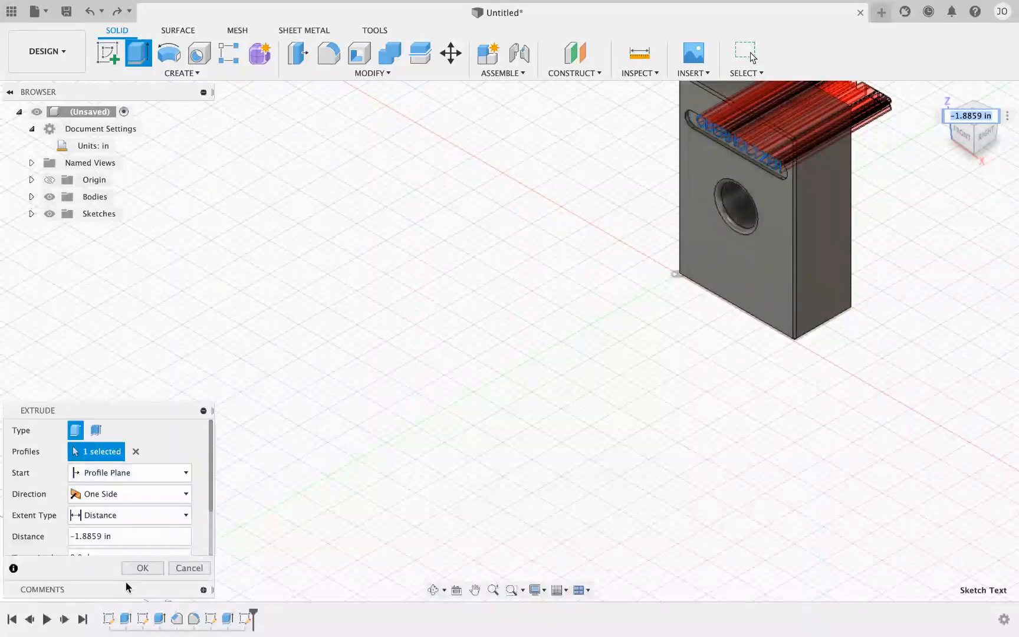
left_click(144, 568)
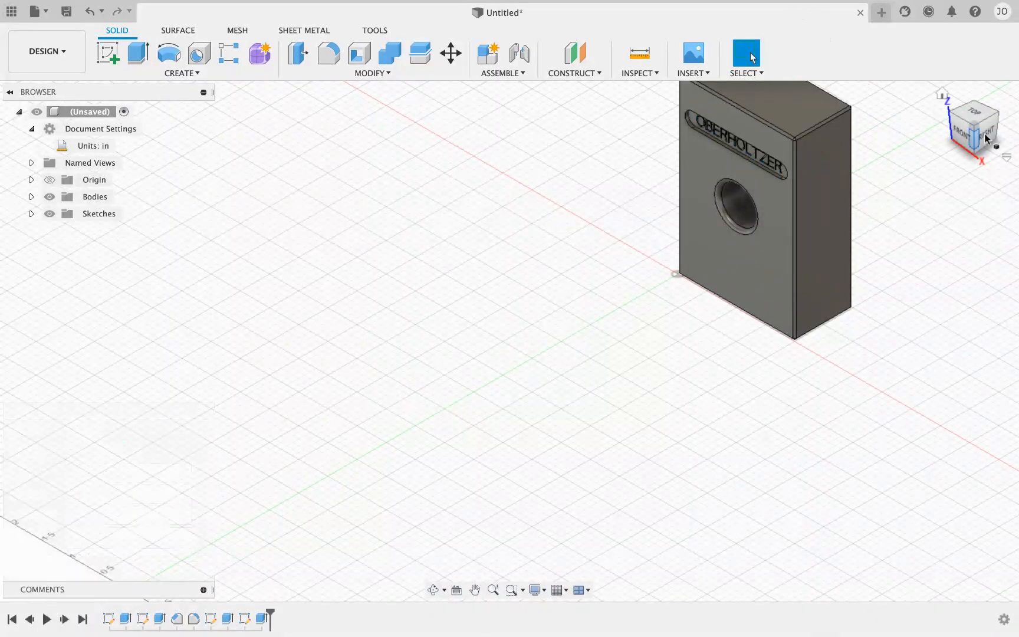
Examine the cut-through lettering in the slot up close, from the front and from an angled view
left_click(965, 138)
scroll(631, 114, "up", 5)
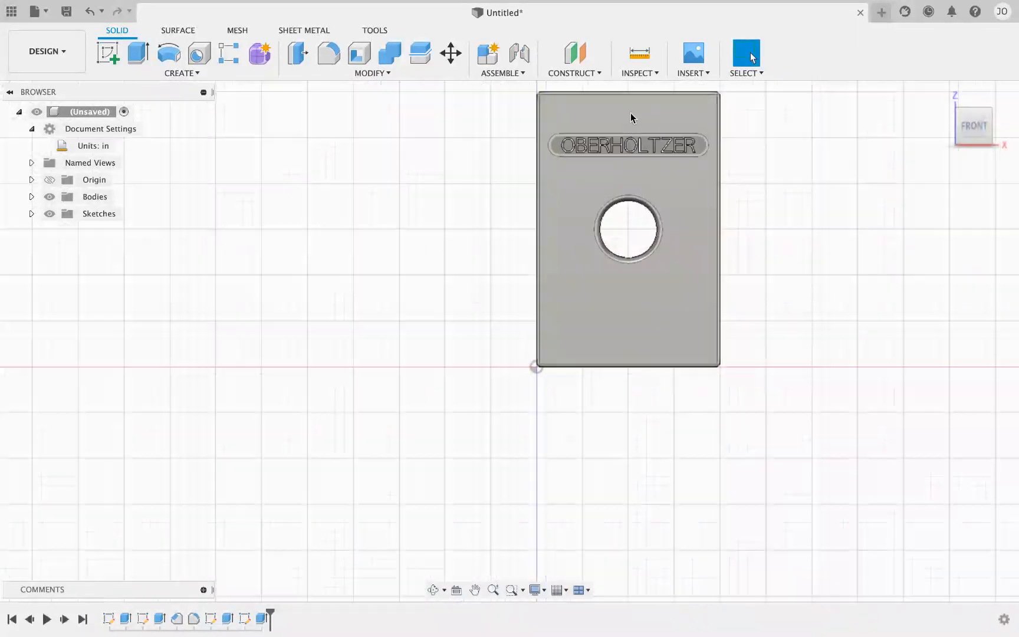
scroll(630, 116, "up", 2)
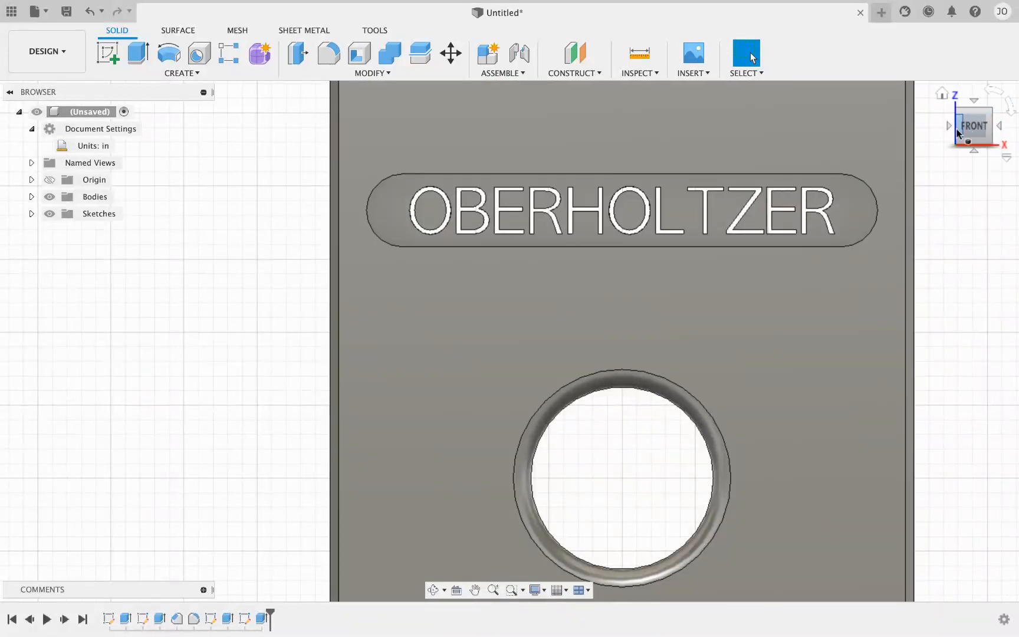
left_click(991, 114)
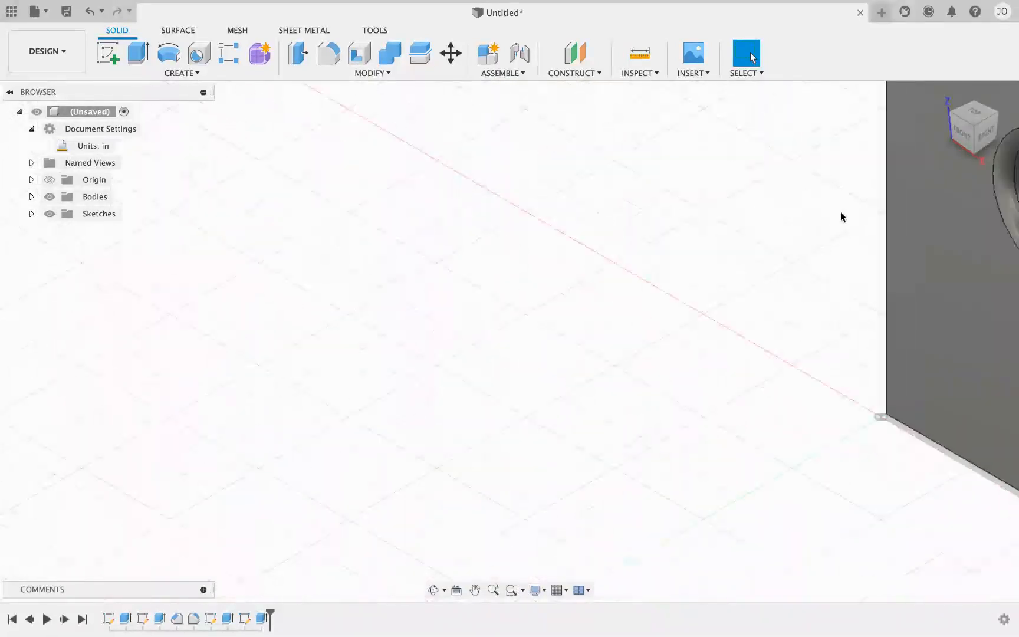
scroll(879, 170, "up", 10)
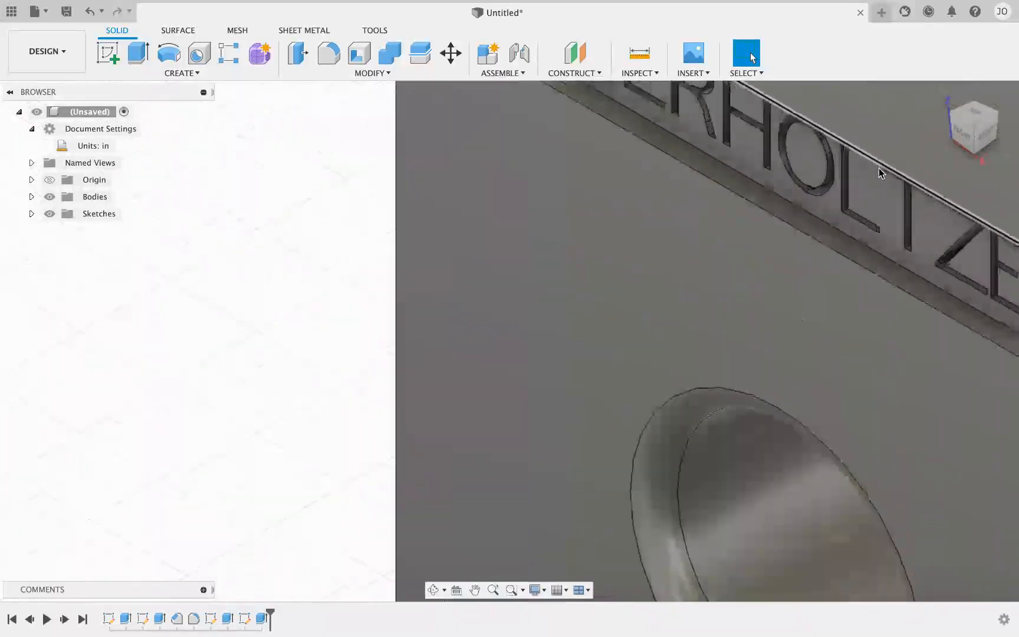
scroll(820, 167, "down", 5)
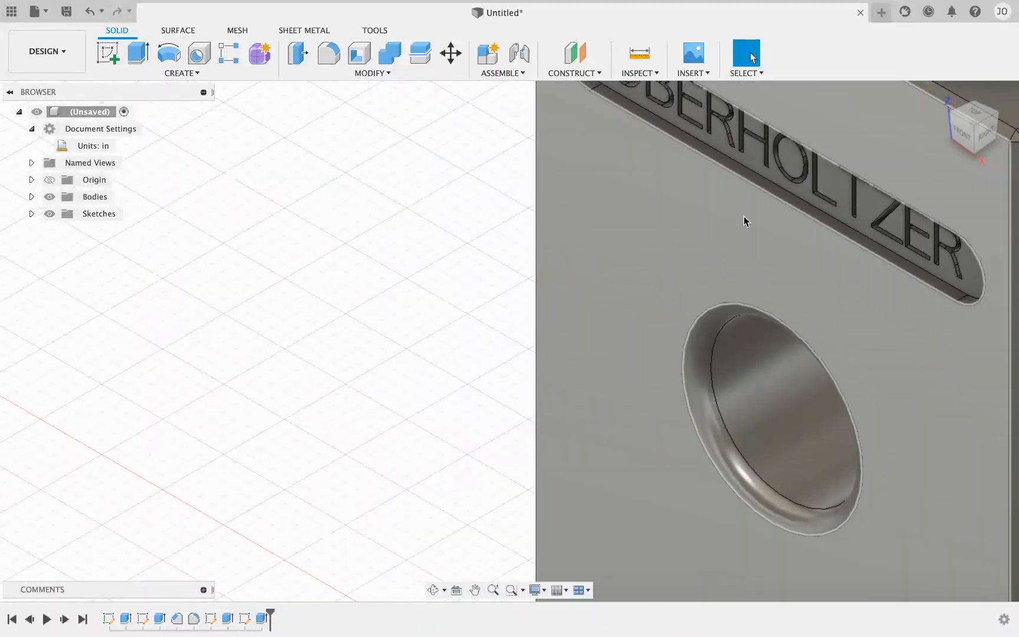
scroll(752, 217, "down", 3)
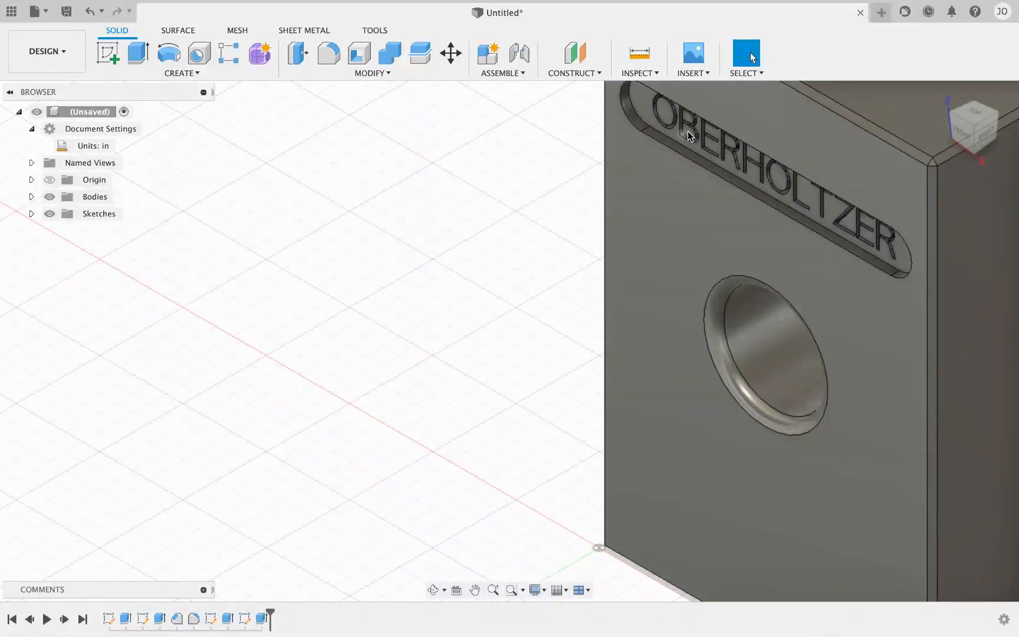
left_click(958, 136)
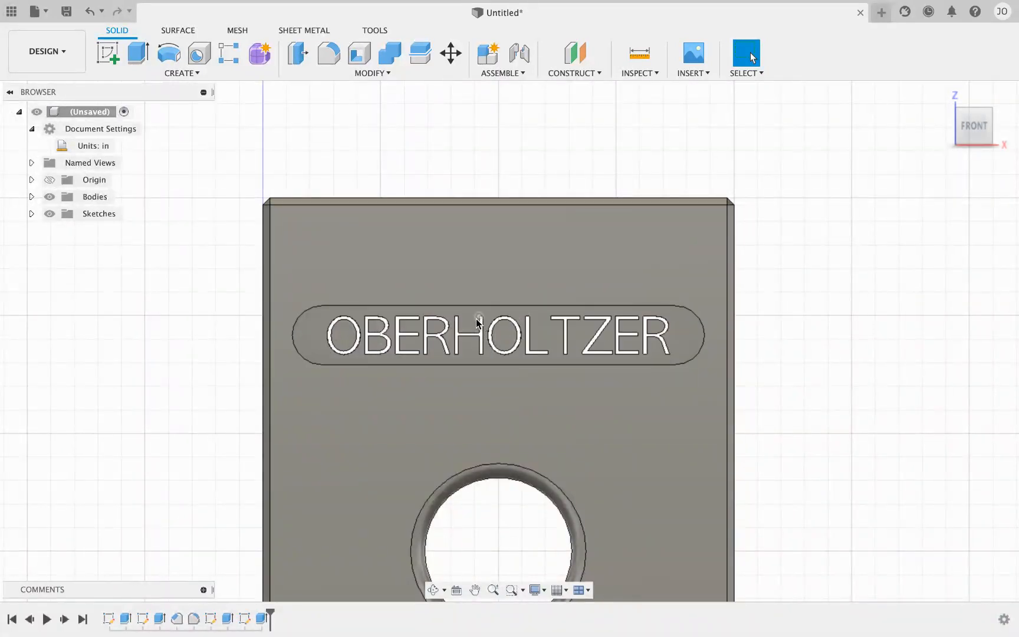
scroll(437, 322, "up", 3)
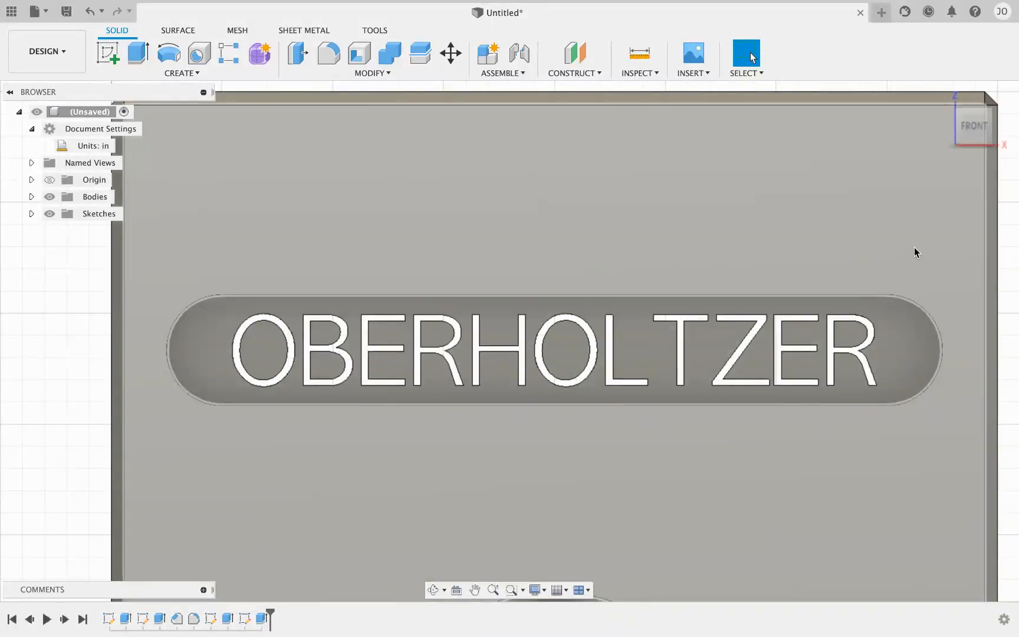
mouse_move(1001, 110)
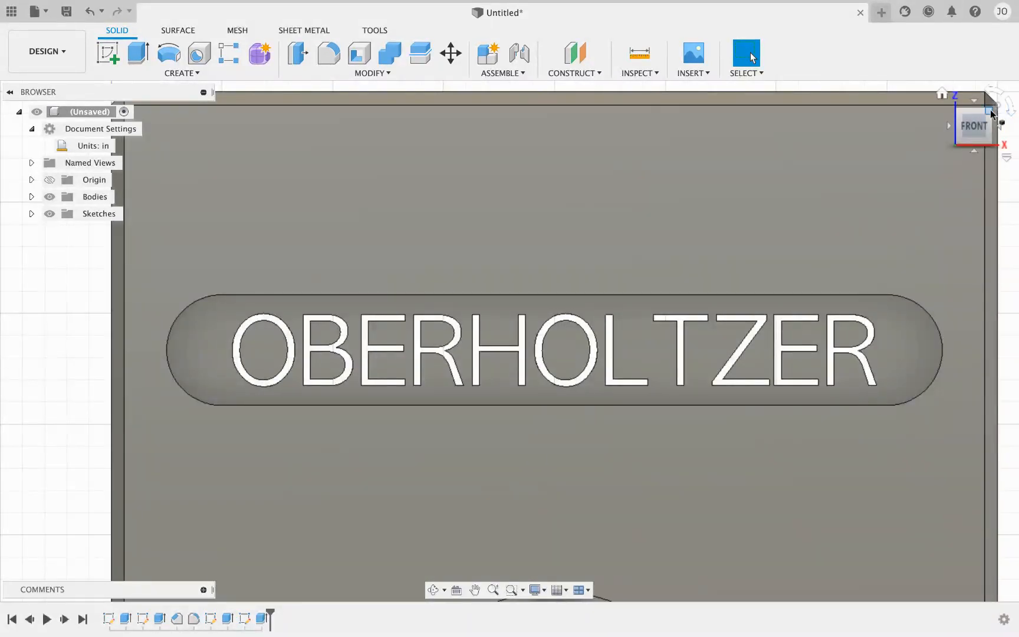